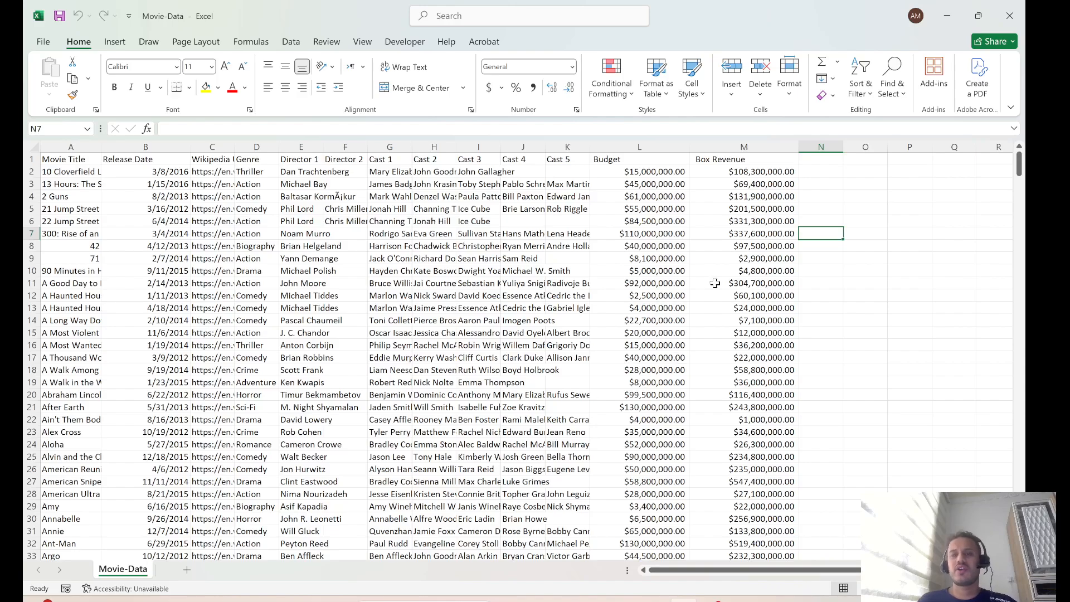
click(717, 146)
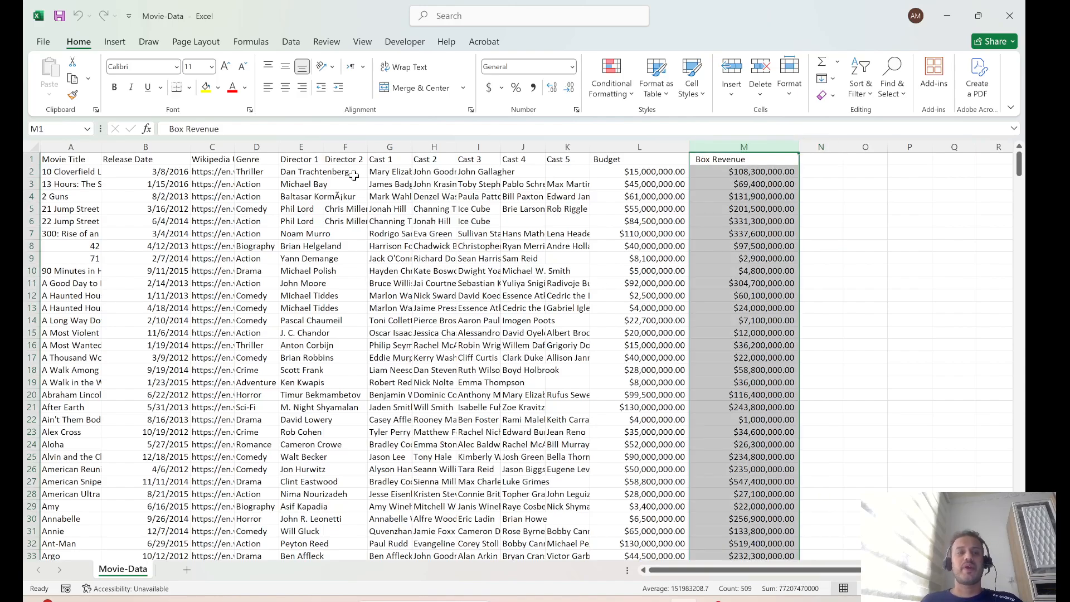
click(71, 146)
click(728, 146)
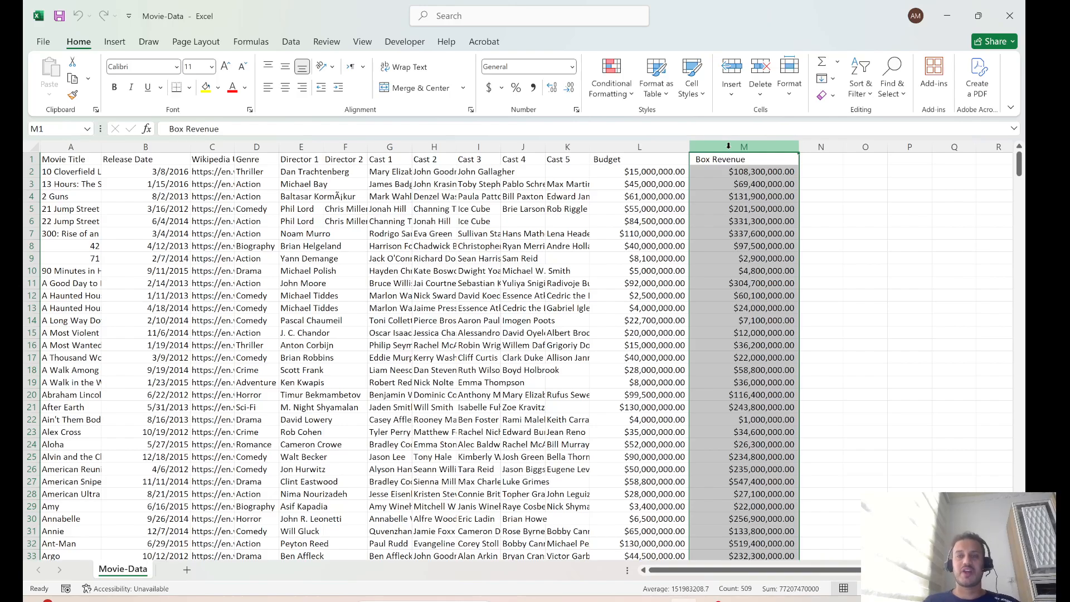
click(621, 272)
Create a pivot table on a new worksheet from all the data columns A to M of the Movie-Data sheet
click(29, 146)
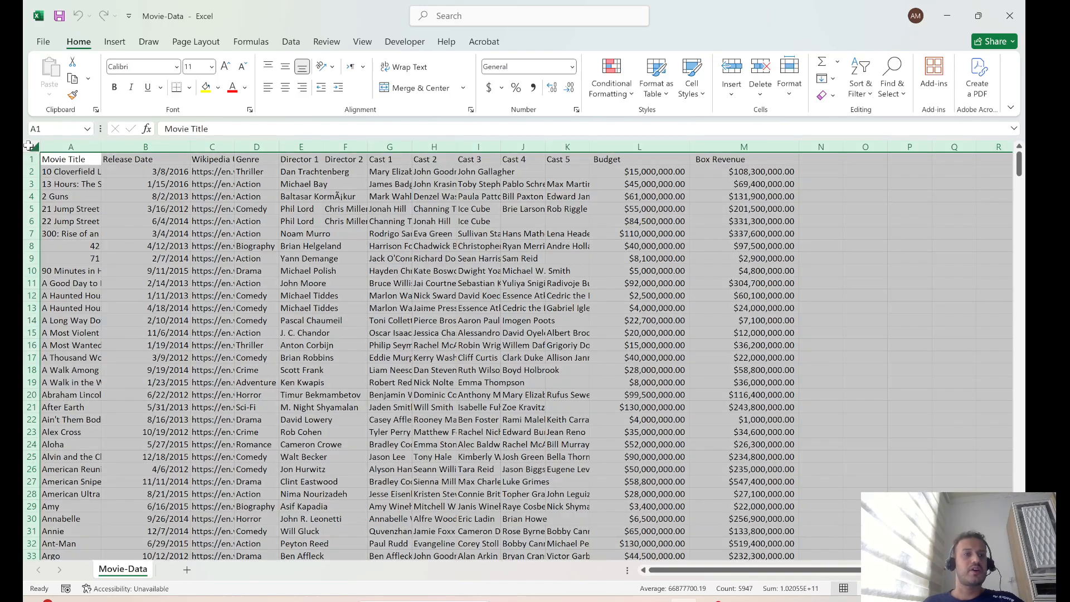
click(114, 41)
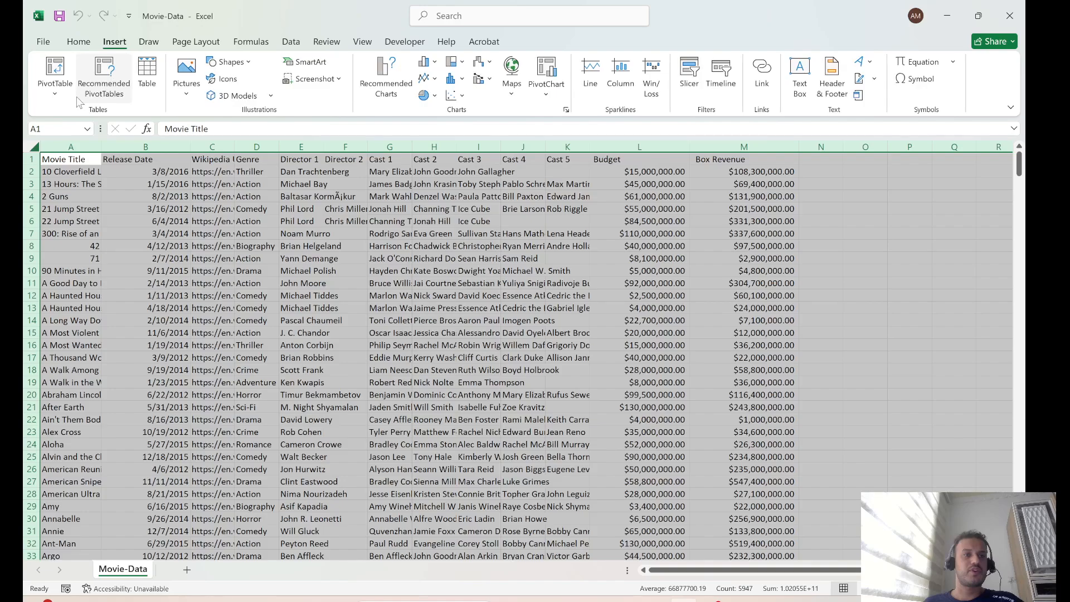
click(54, 70)
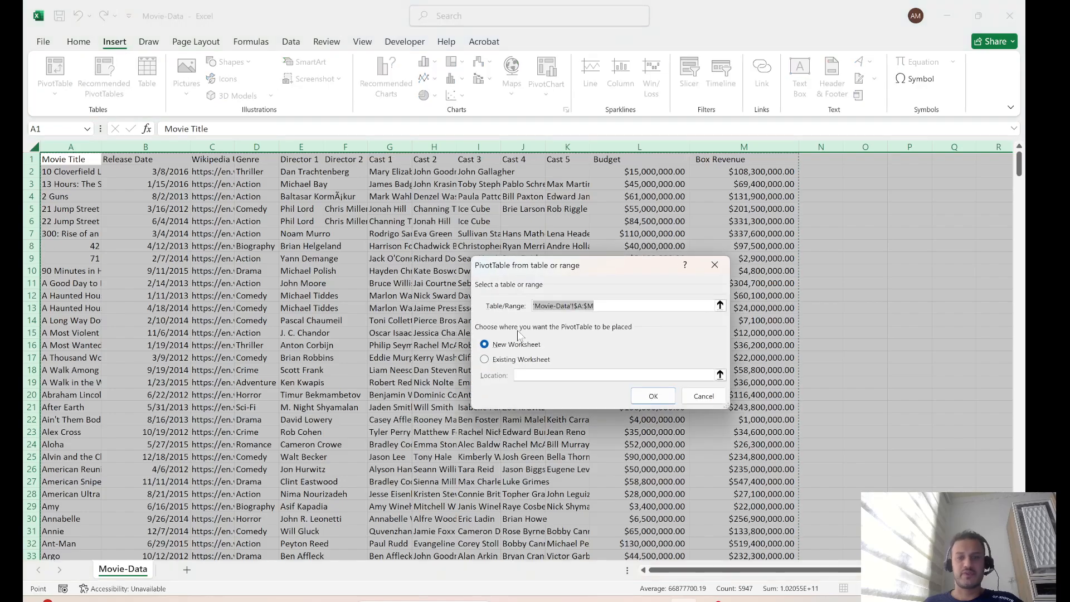
click(652, 396)
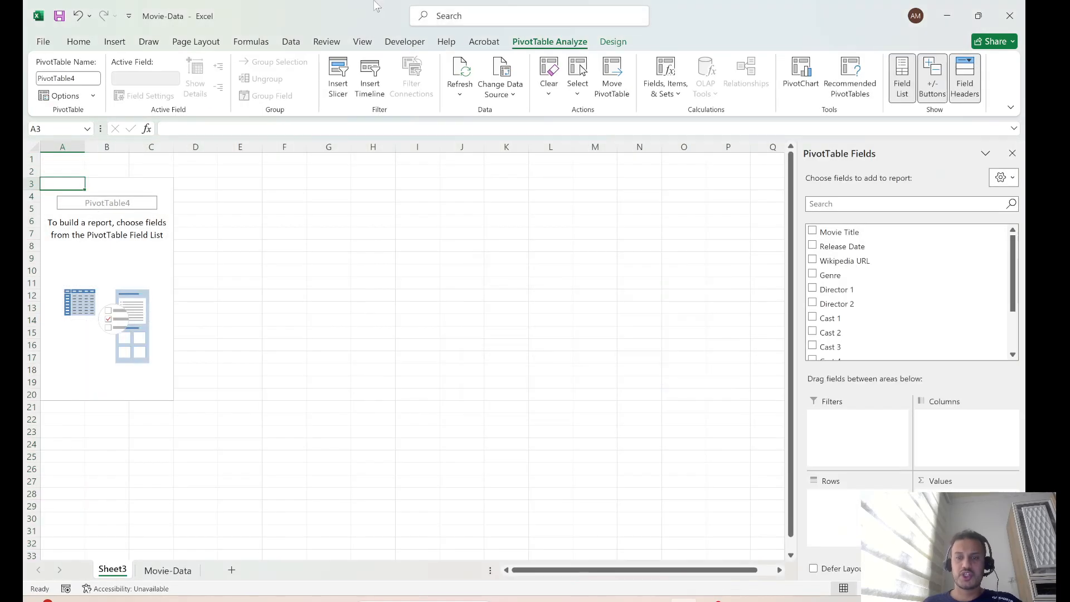
Add the Release Date field to the rows of the pivot table
click(812, 246)
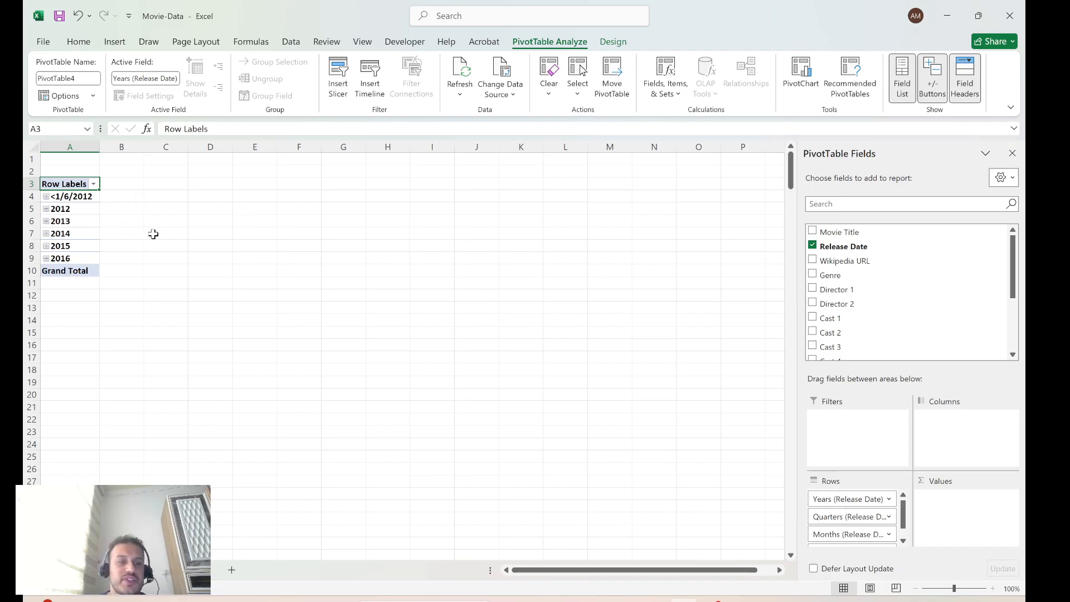
click(80, 209)
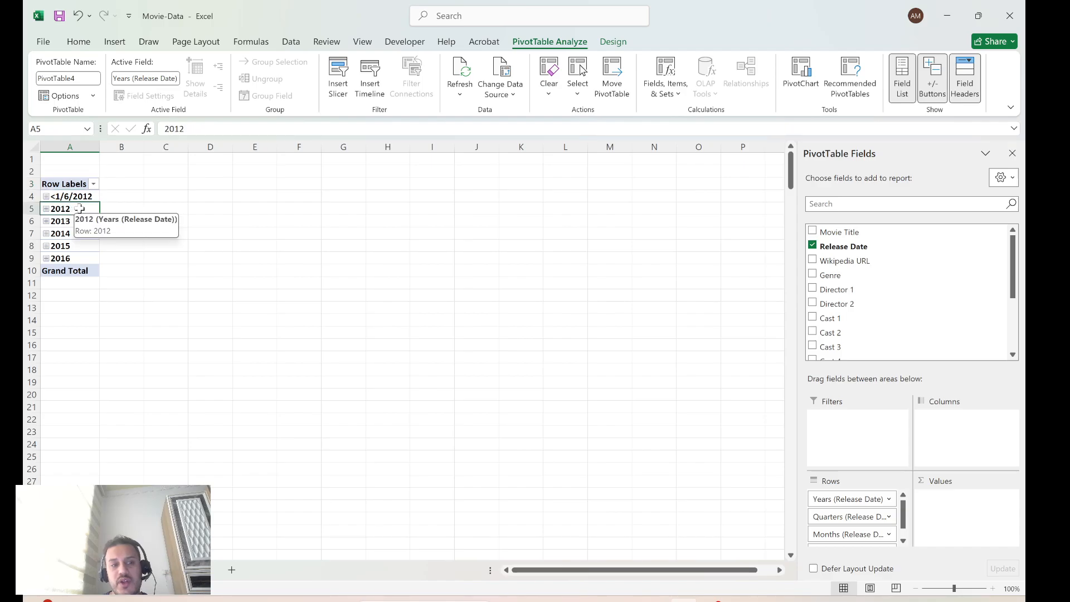
click(80, 262)
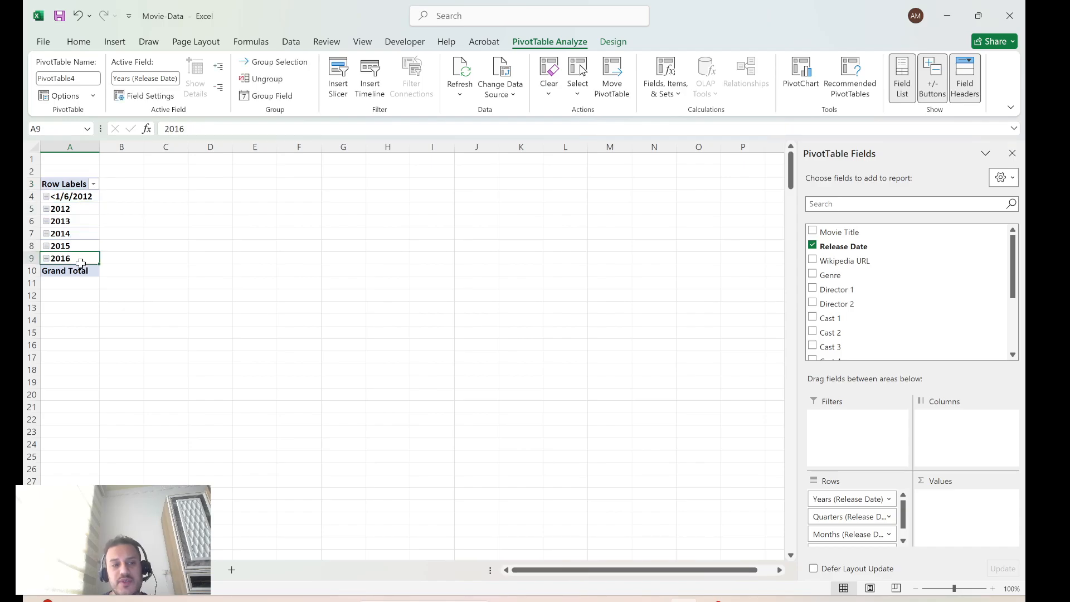
Try removing the Years and Quarters release date fields from the pivot table's rows
click(890, 500)
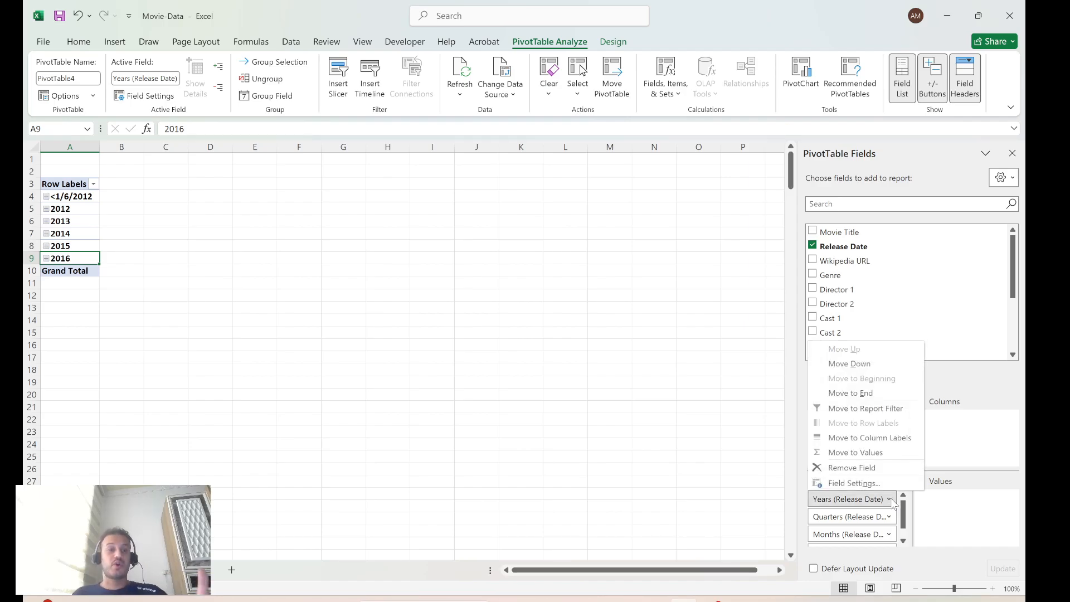
click(862, 471)
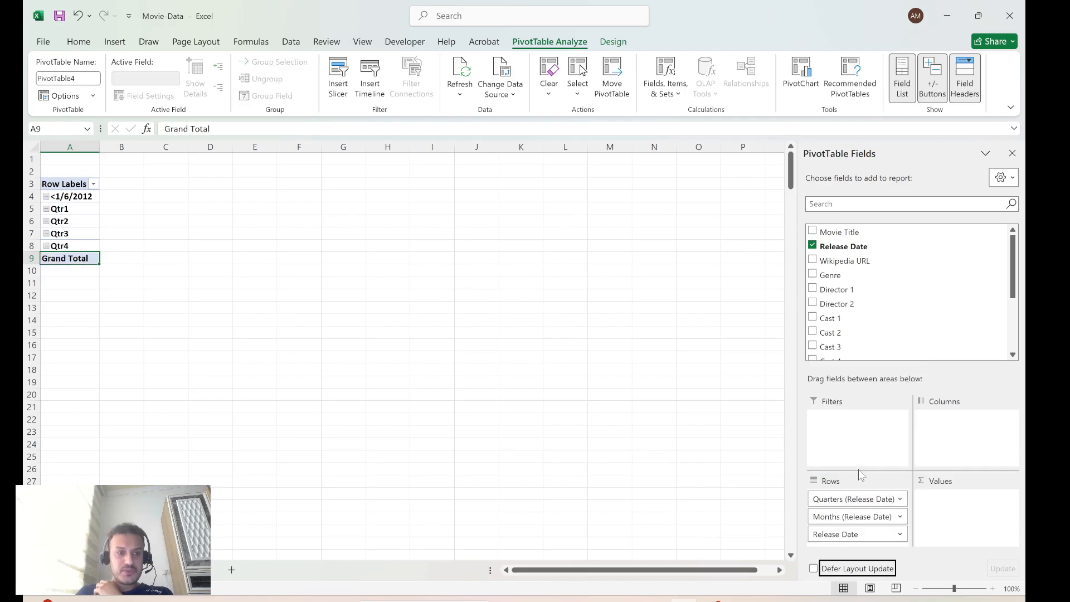
click(900, 499)
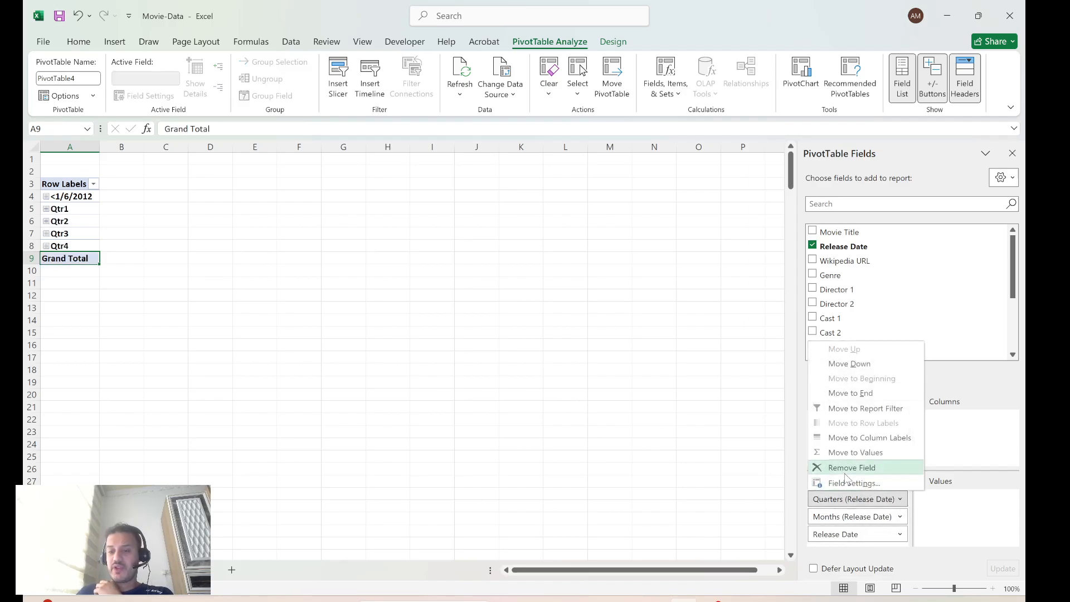
click(831, 480)
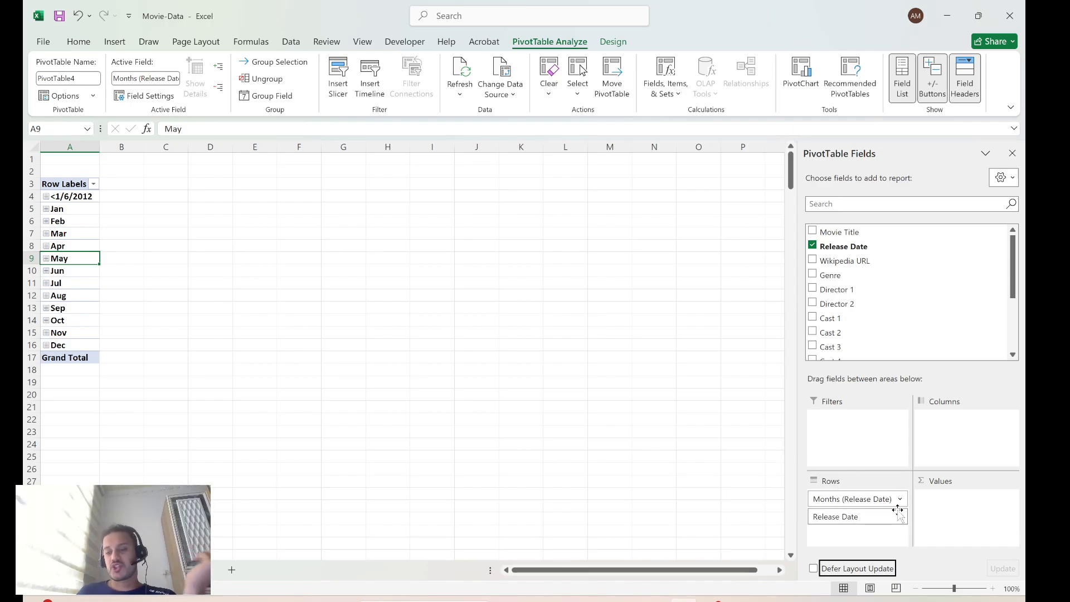
Undo the removal of the Years and Quarters fields from the pivot table's rows
click(459, 435)
key(ctrl+z)
key(ctrl+z)
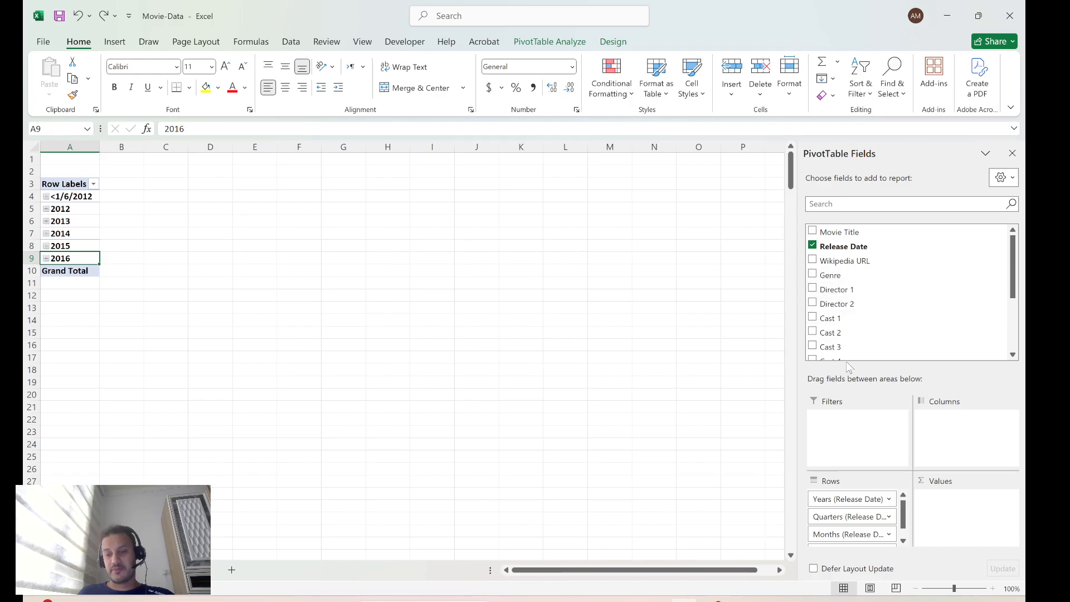
Look at the field settings of the Years (Release Date) row field and close them without changes
click(889, 498)
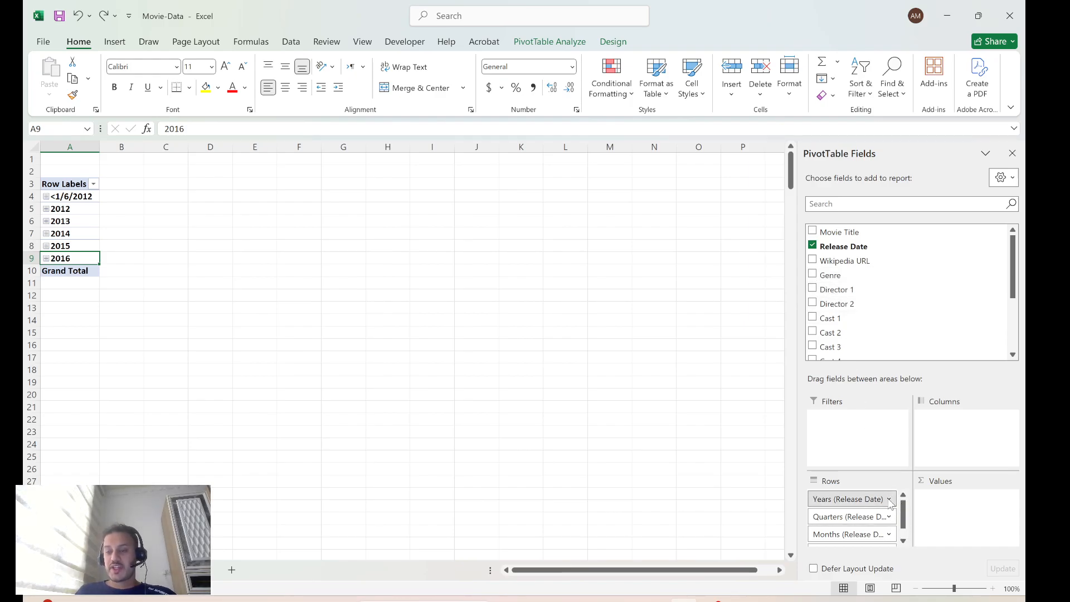
click(851, 488)
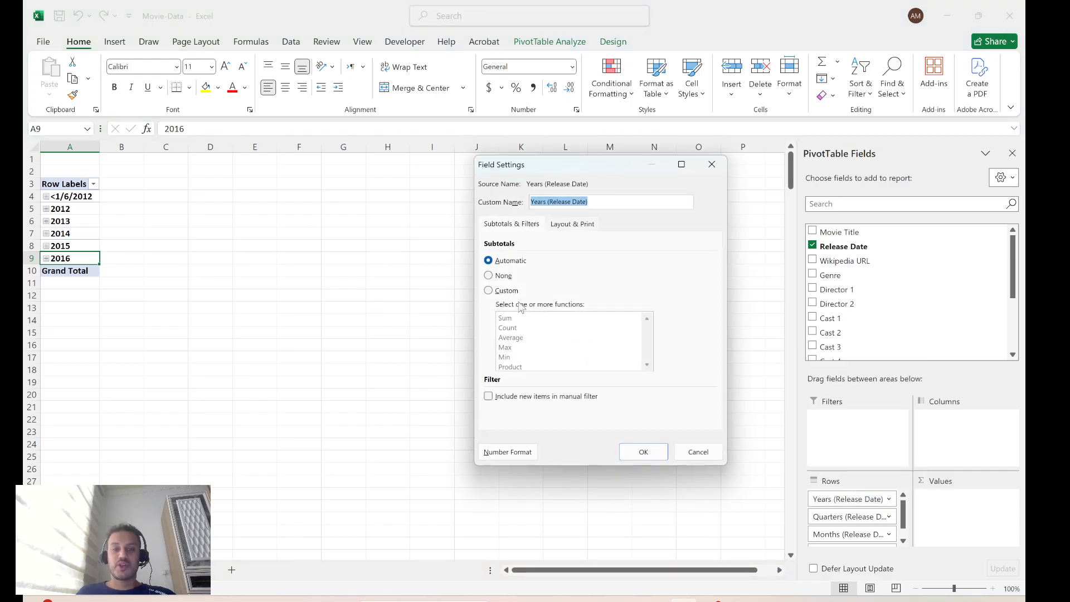
click(712, 164)
Add the Box Revenue field to the pivot table's values as a sum
scroll(869, 285, down, 3)
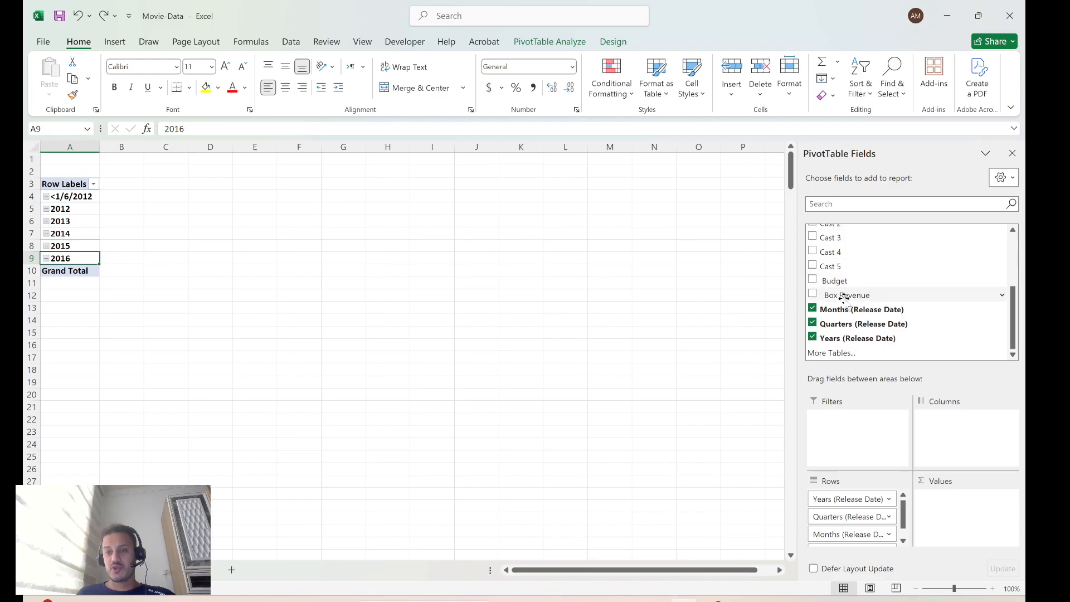
click(812, 295)
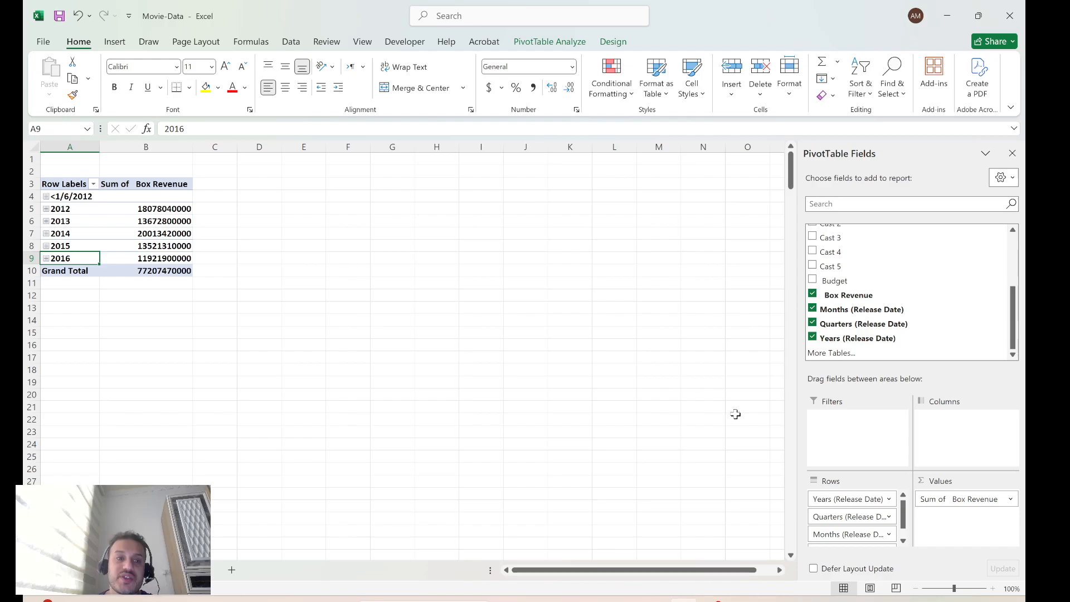
click(169, 184)
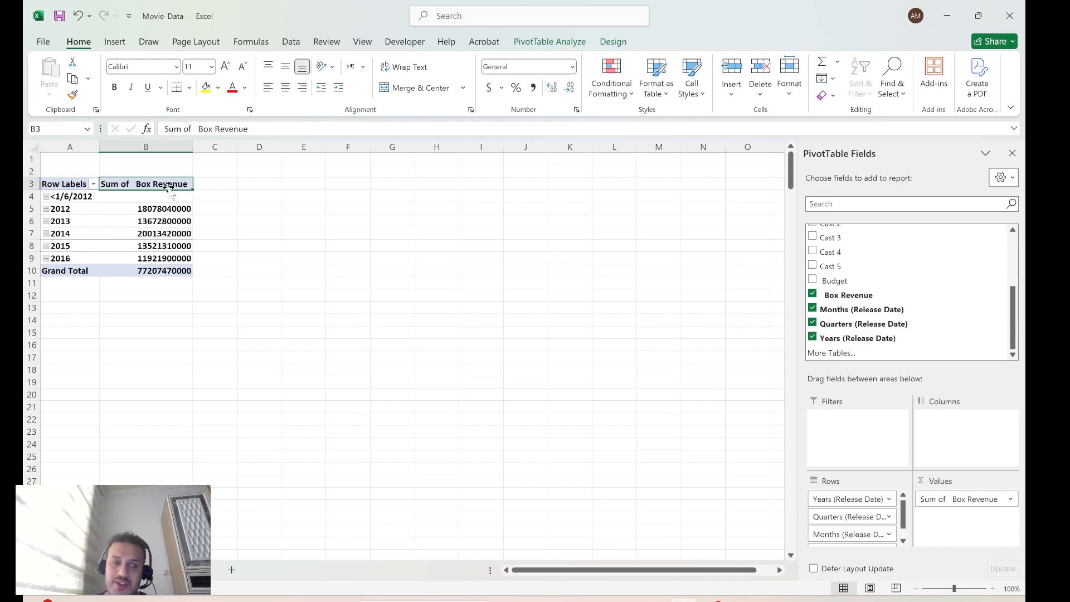
click(956, 498)
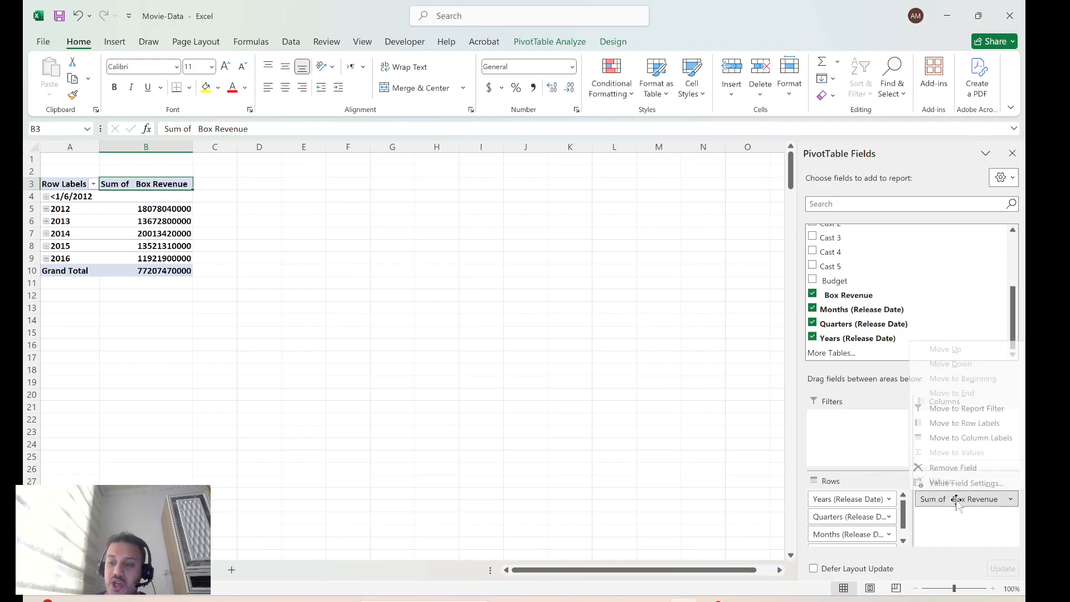
click(318, 301)
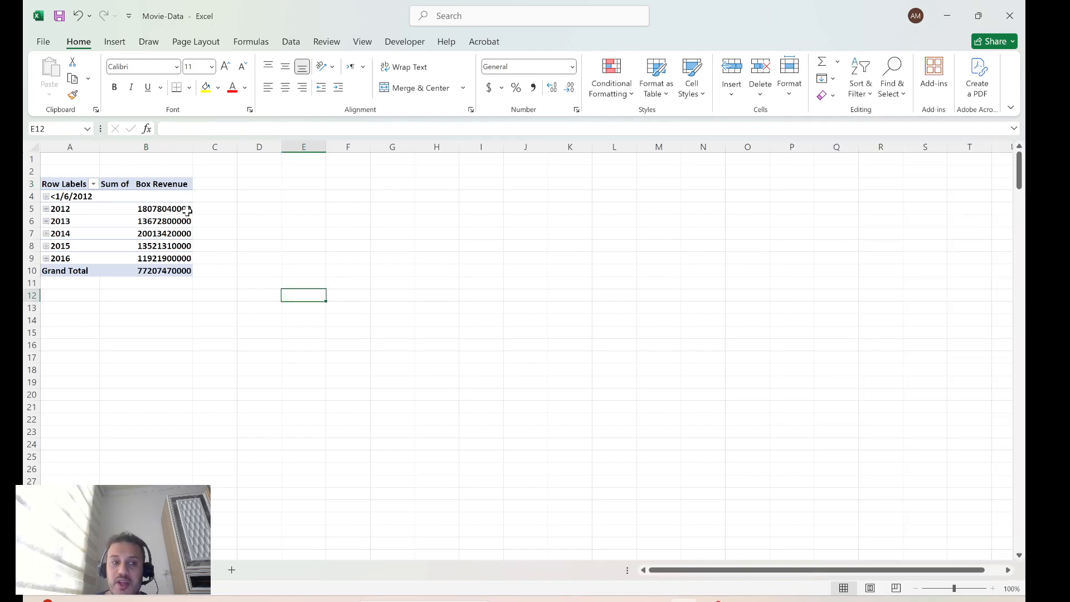
Add Box Revenue to the pivot table's values a second time and summarize this copy by Count
click(149, 209)
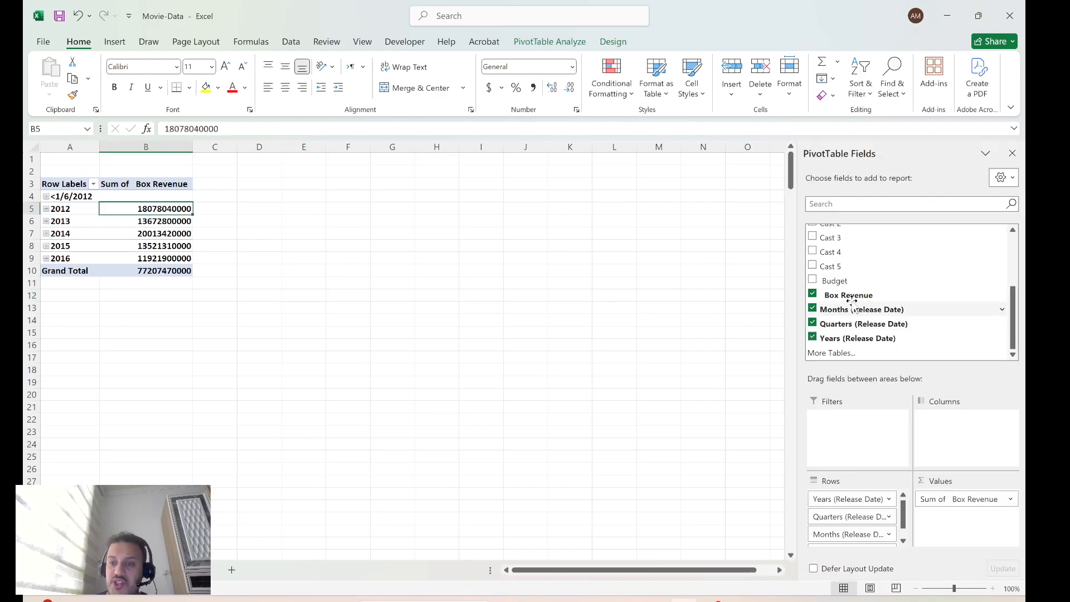
drag(846, 294, 971, 534)
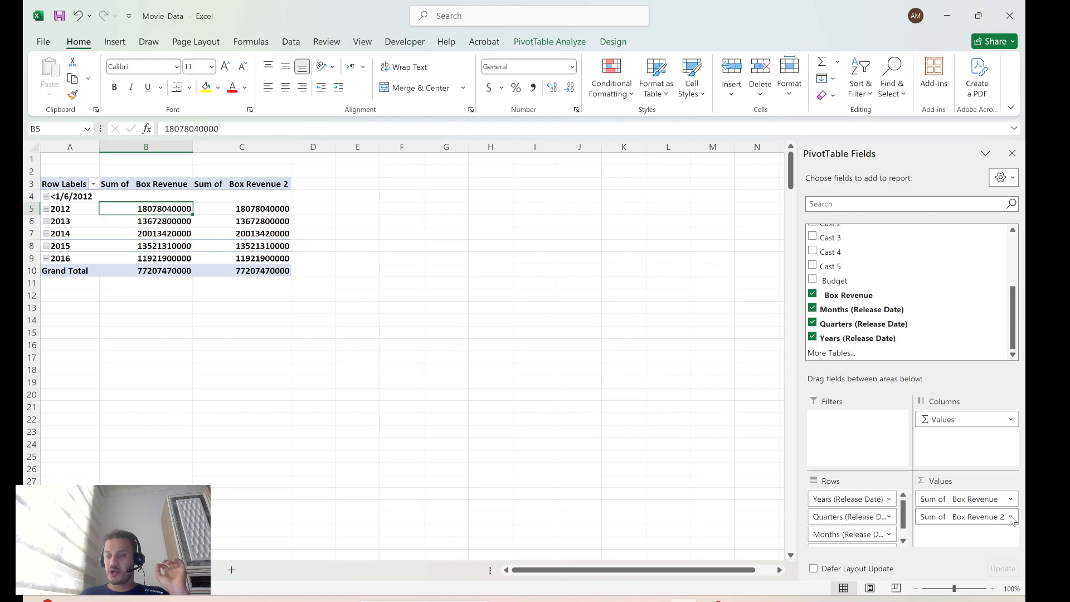
click(967, 511)
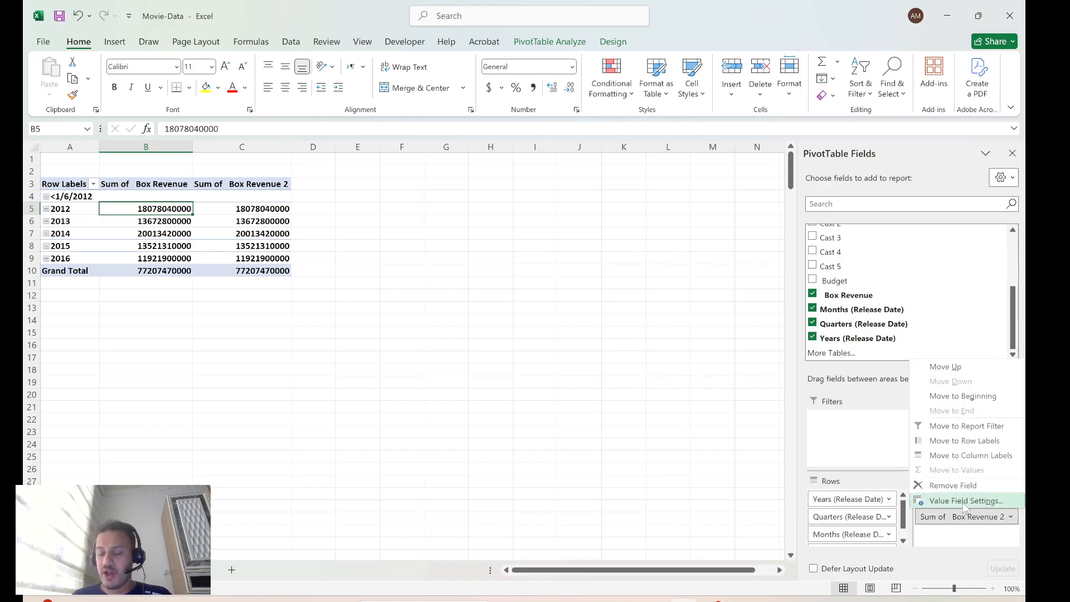
click(966, 500)
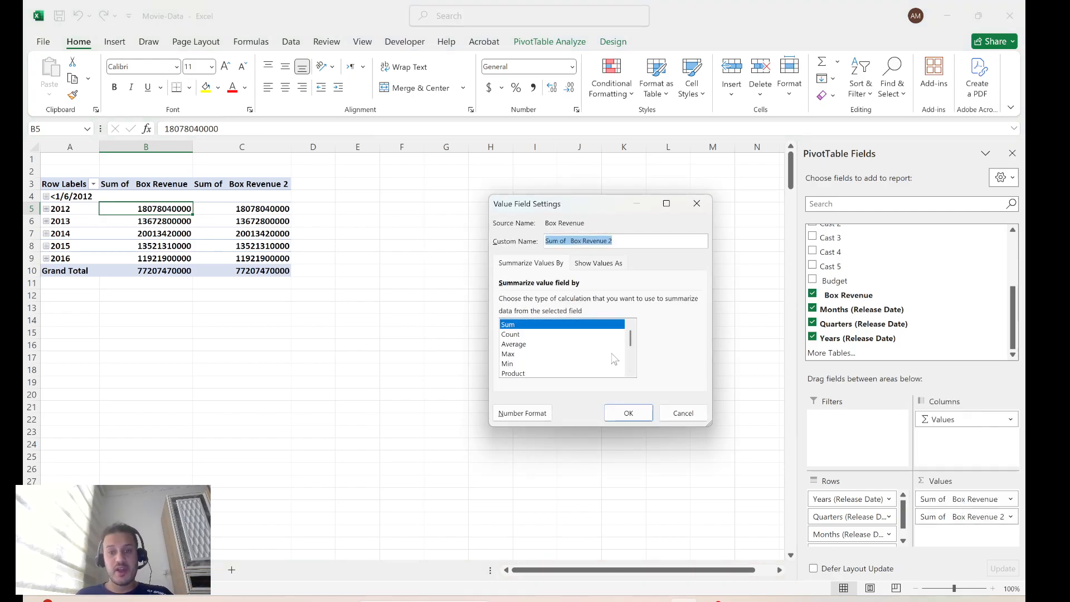
click(512, 335)
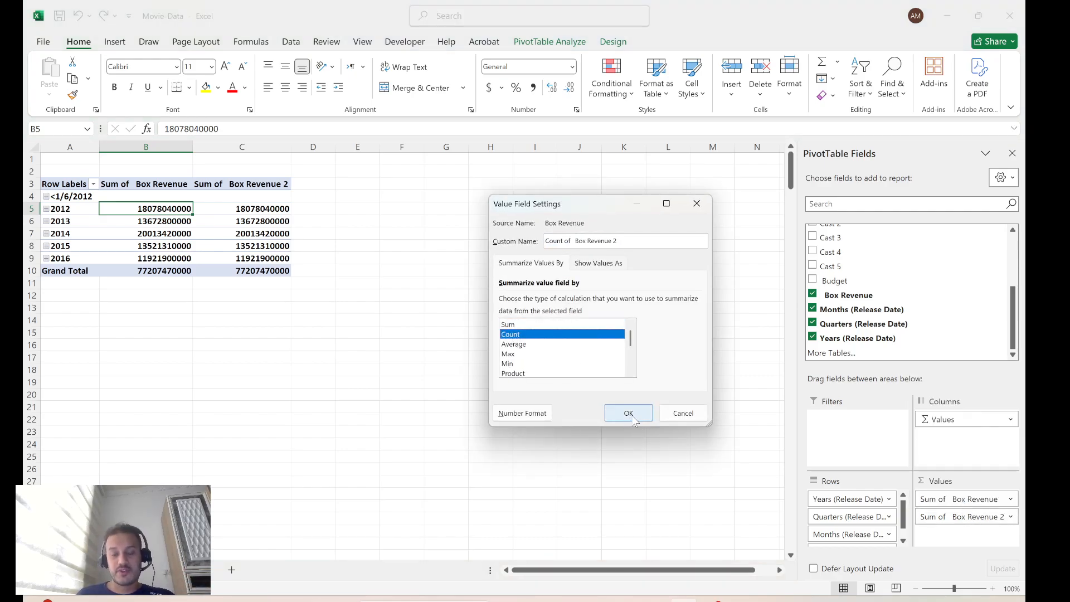
click(627, 412)
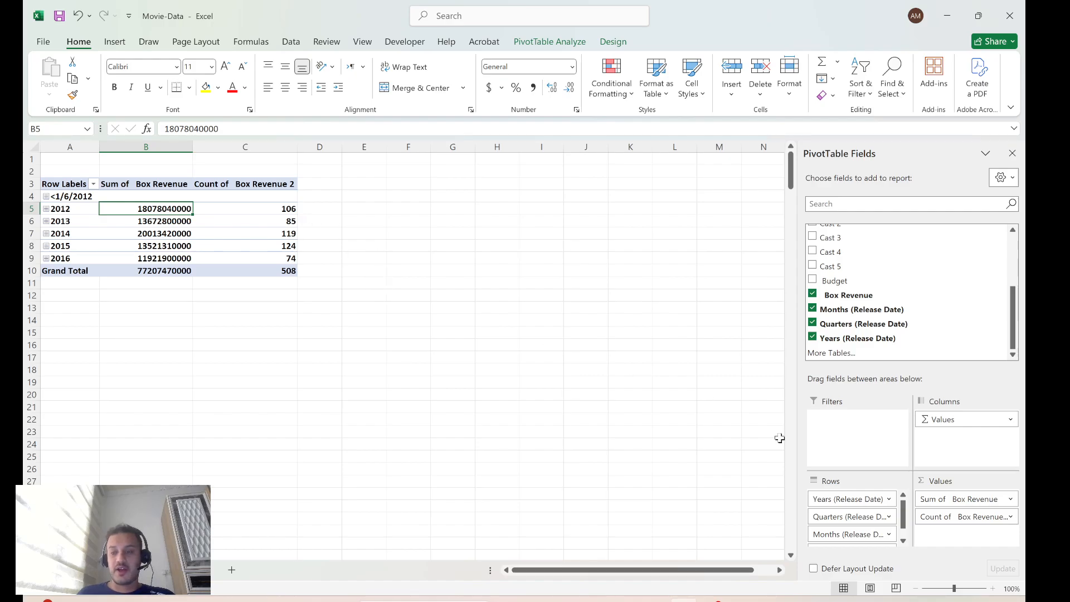
Change the summary of the second Box Revenue value field to Average
click(1010, 517)
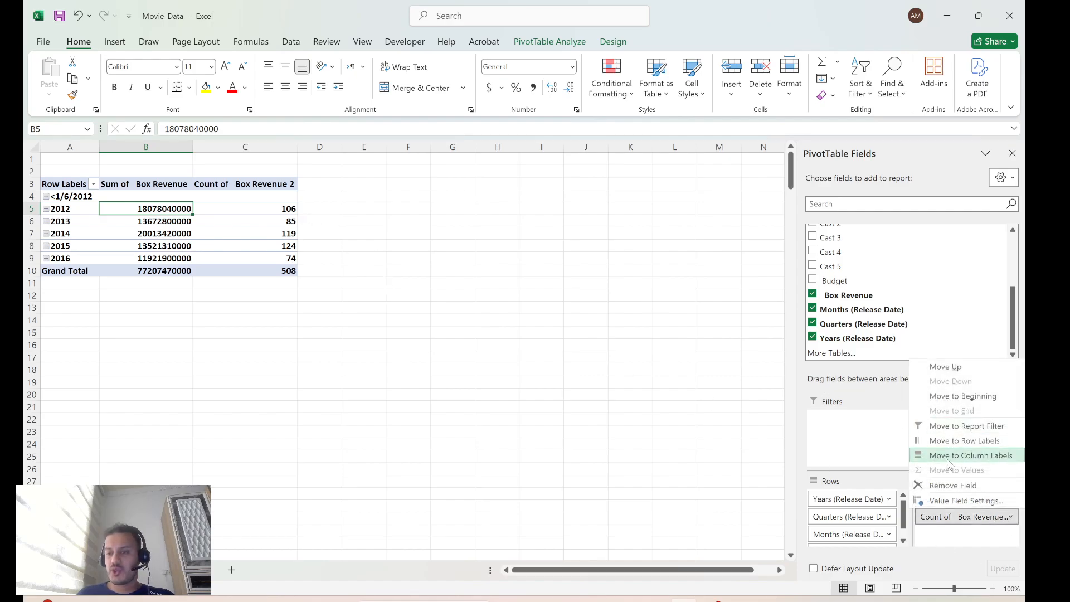
click(962, 501)
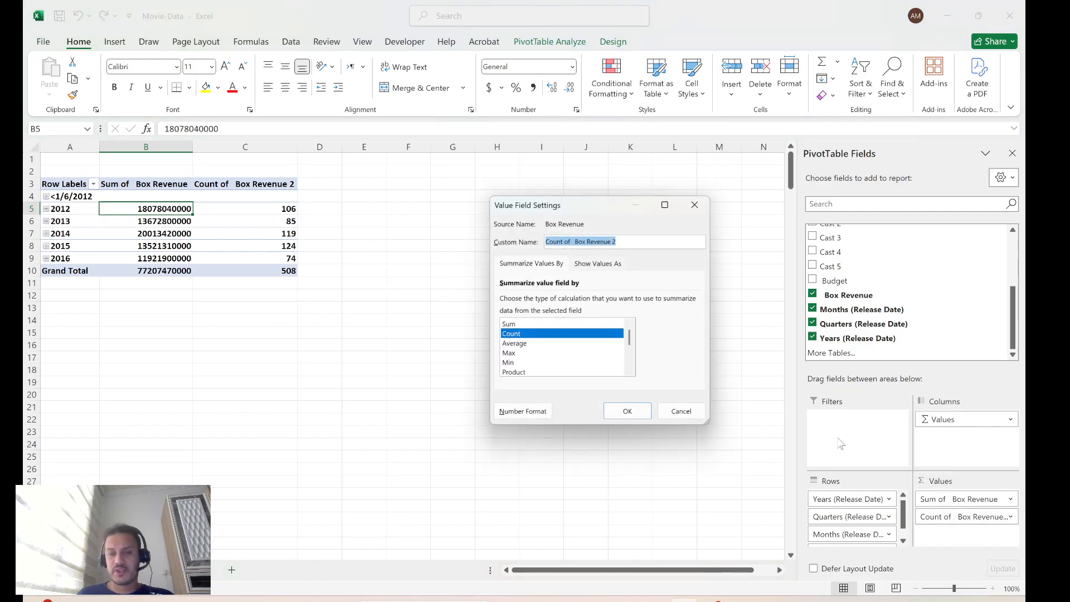
click(516, 344)
click(627, 413)
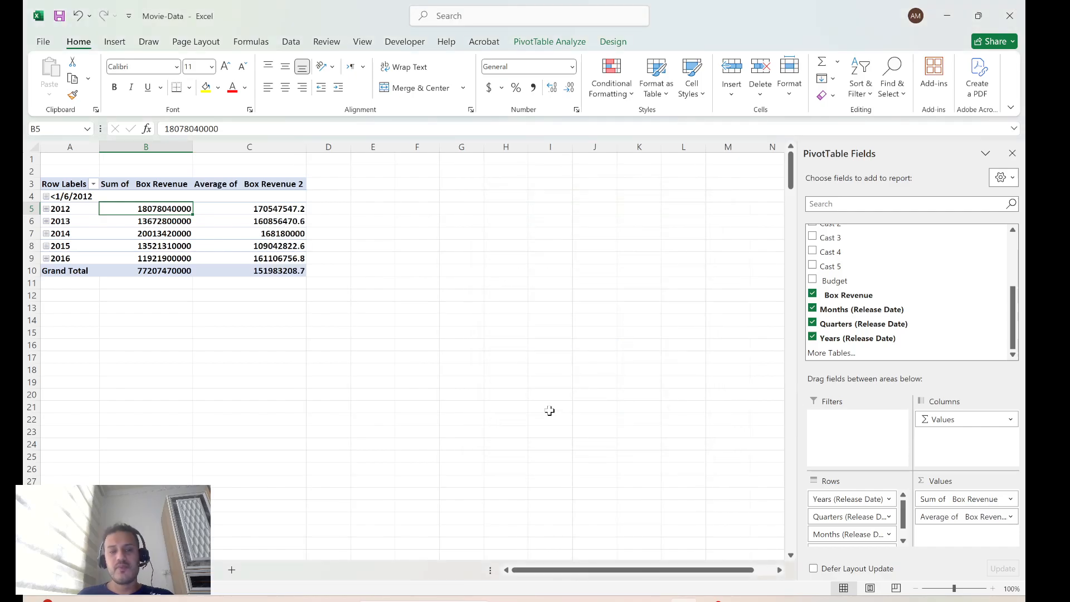
drag(245, 209, 262, 263)
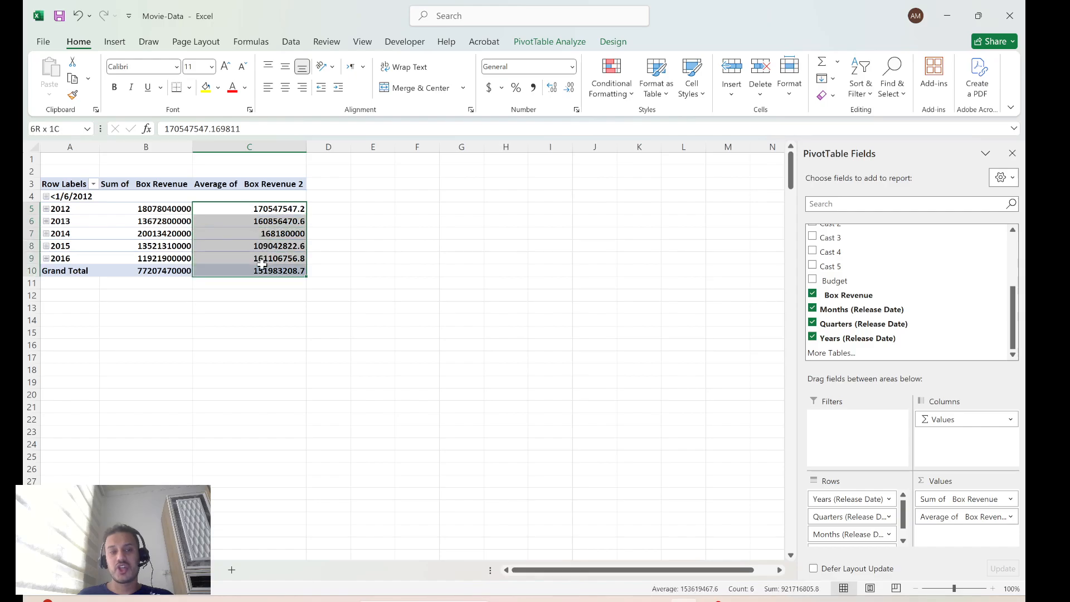
click(315, 325)
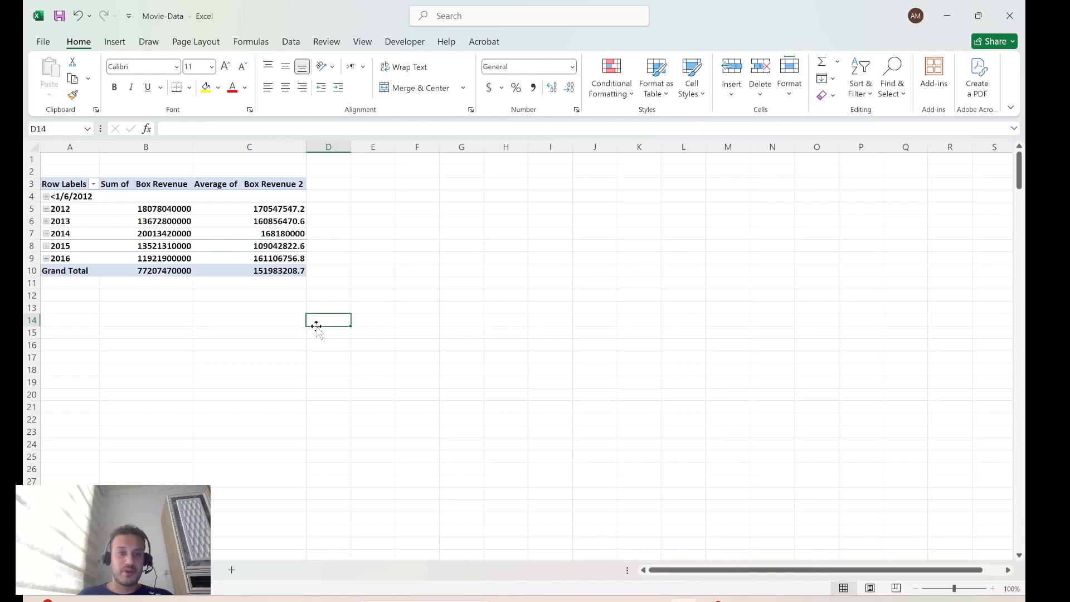
Add Box Revenue to the pivot table's values a third time and summarize this copy by Count
click(278, 189)
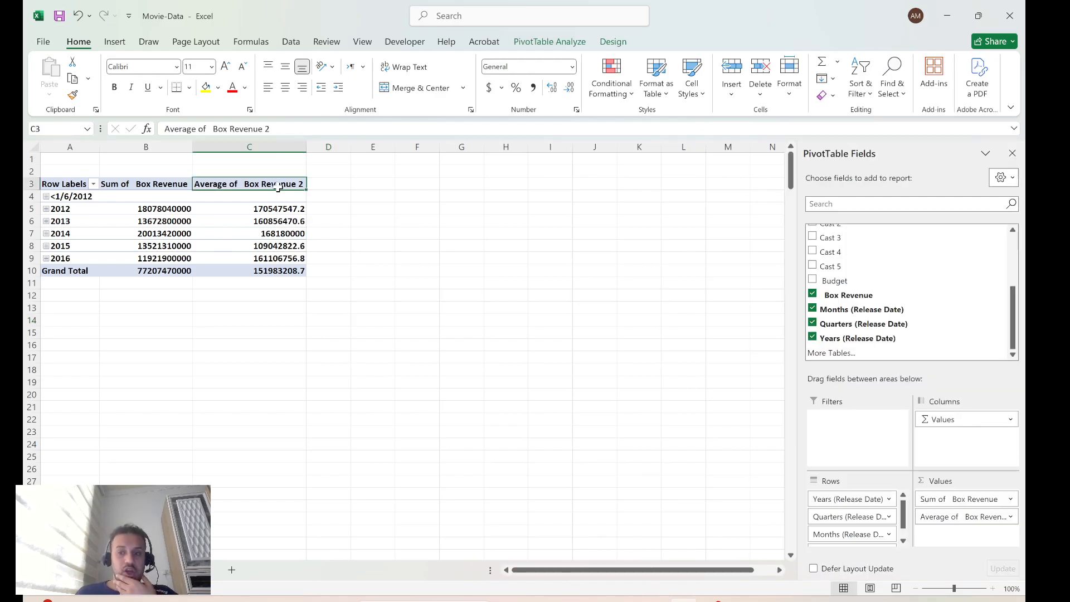
drag(965, 412, 993, 538)
click(1010, 534)
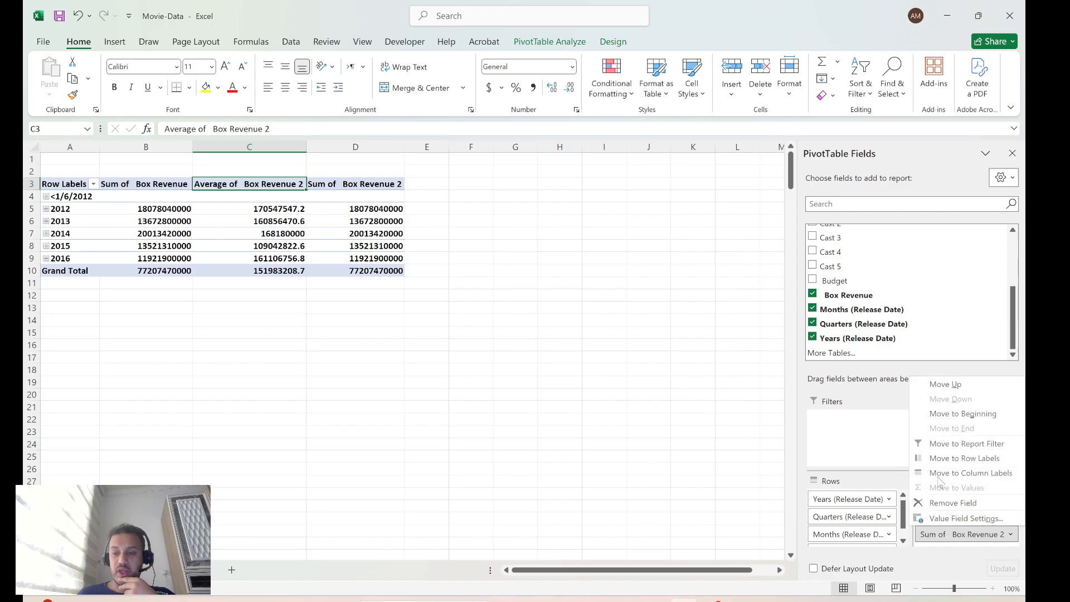
click(927, 504)
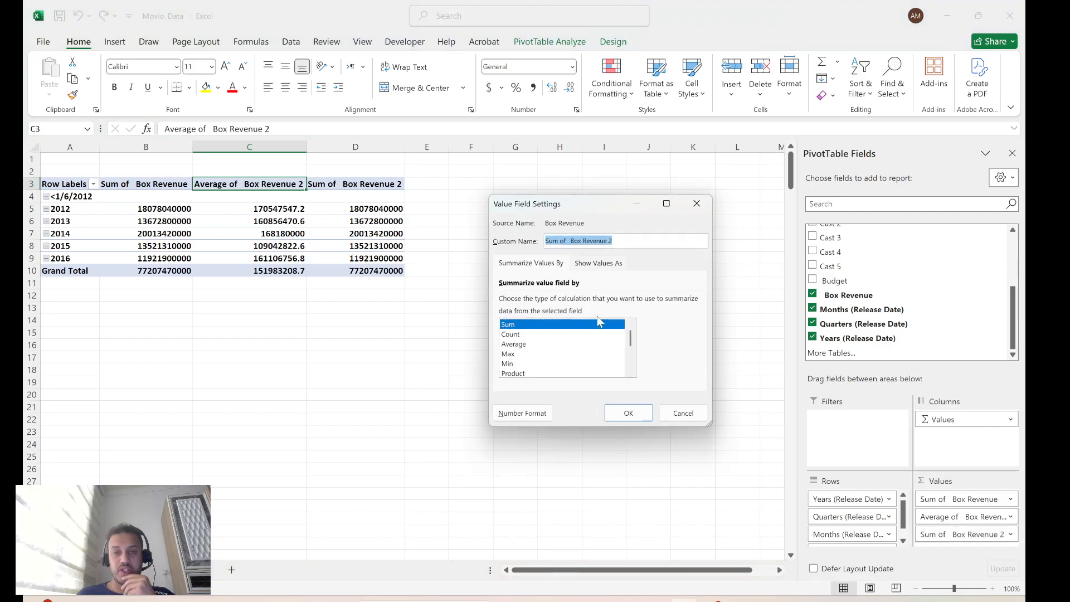
click(511, 335)
click(628, 413)
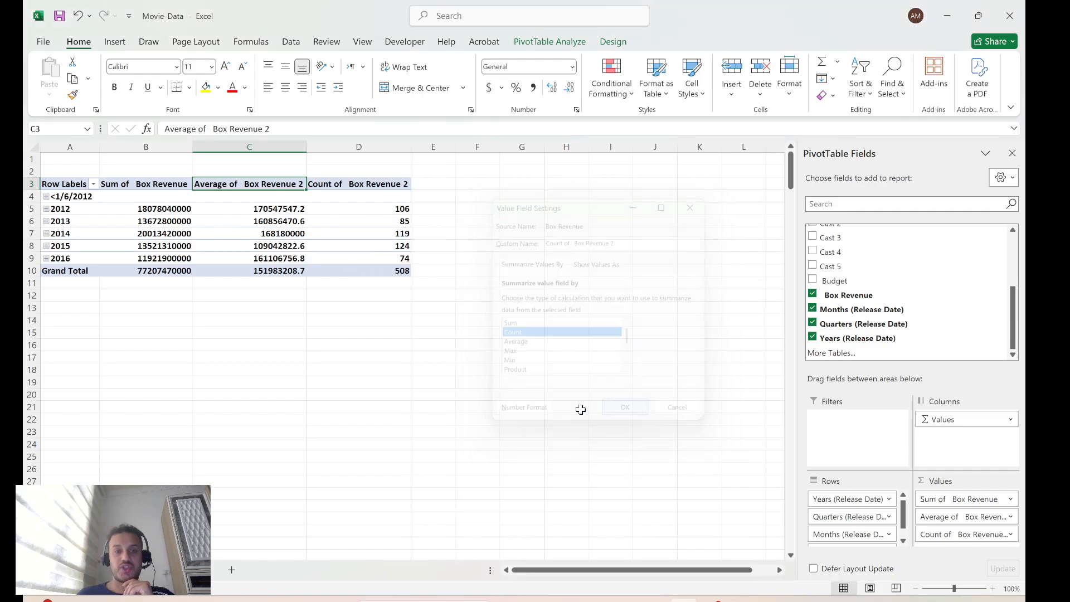
click(446, 329)
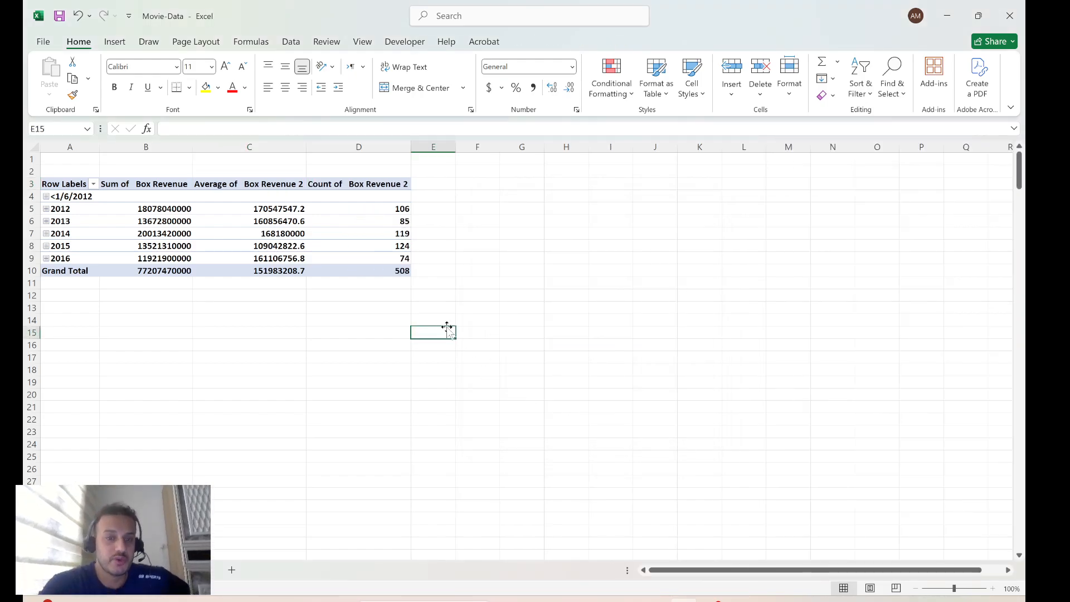
click(537, 308)
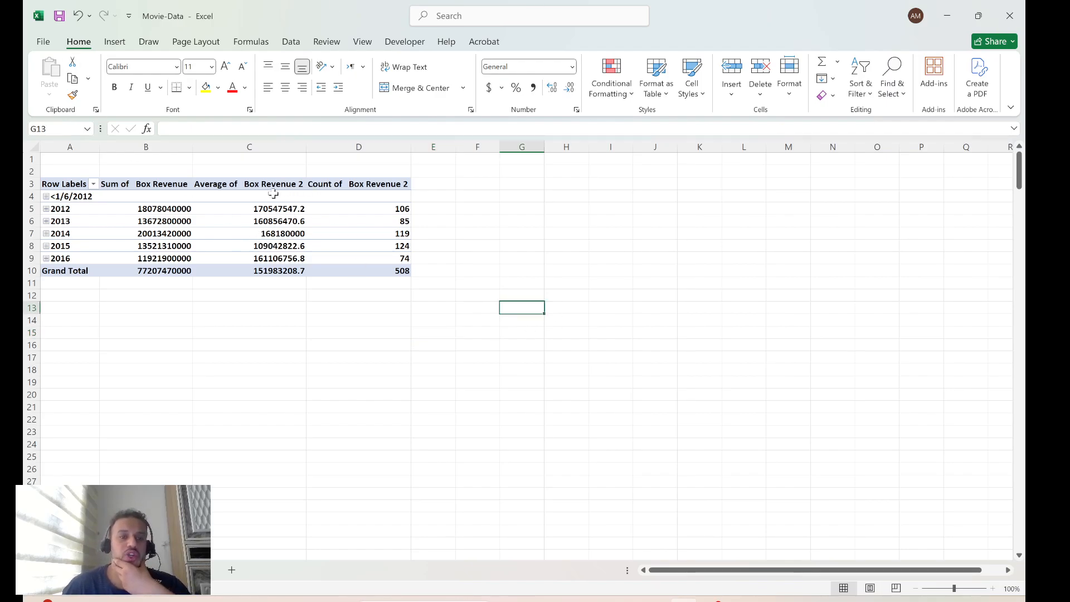
Change the summary of the first Box Revenue value field to Max and then to Min
click(154, 186)
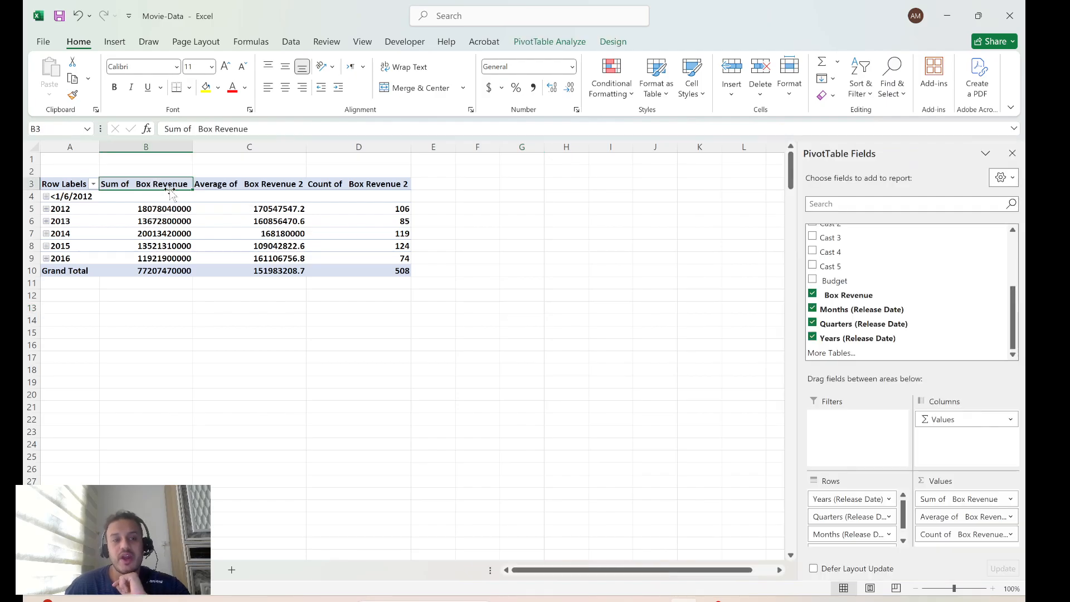
right_click(170, 190)
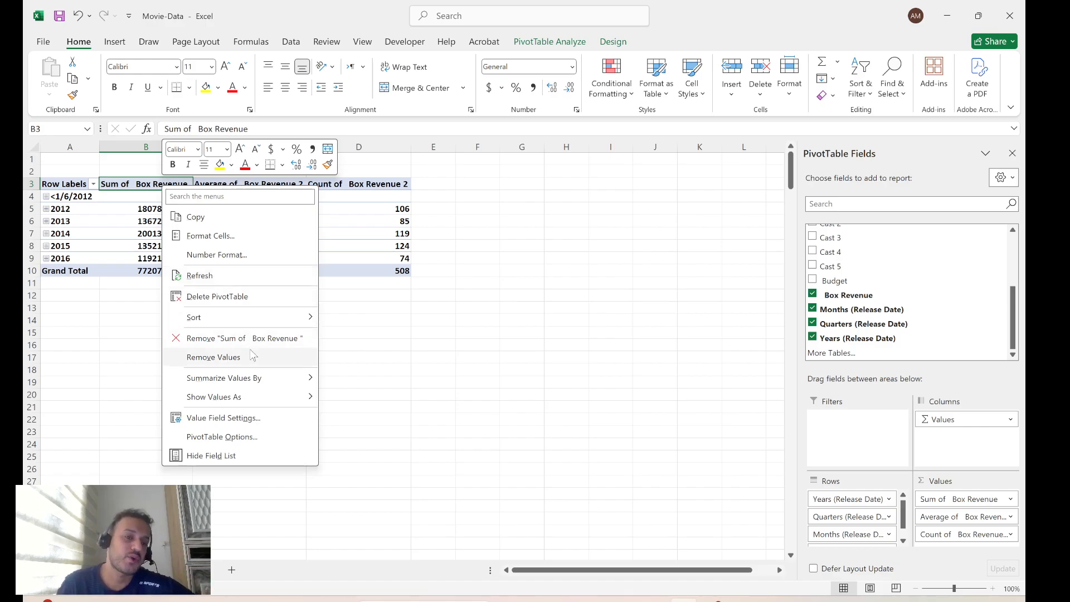
mouse_move(242, 378)
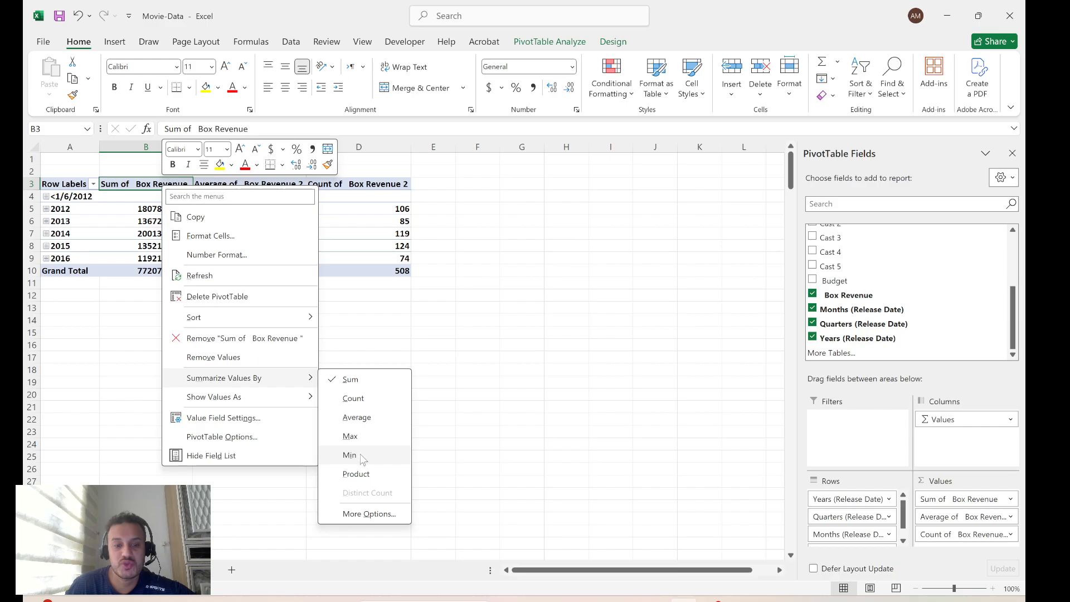
click(351, 436)
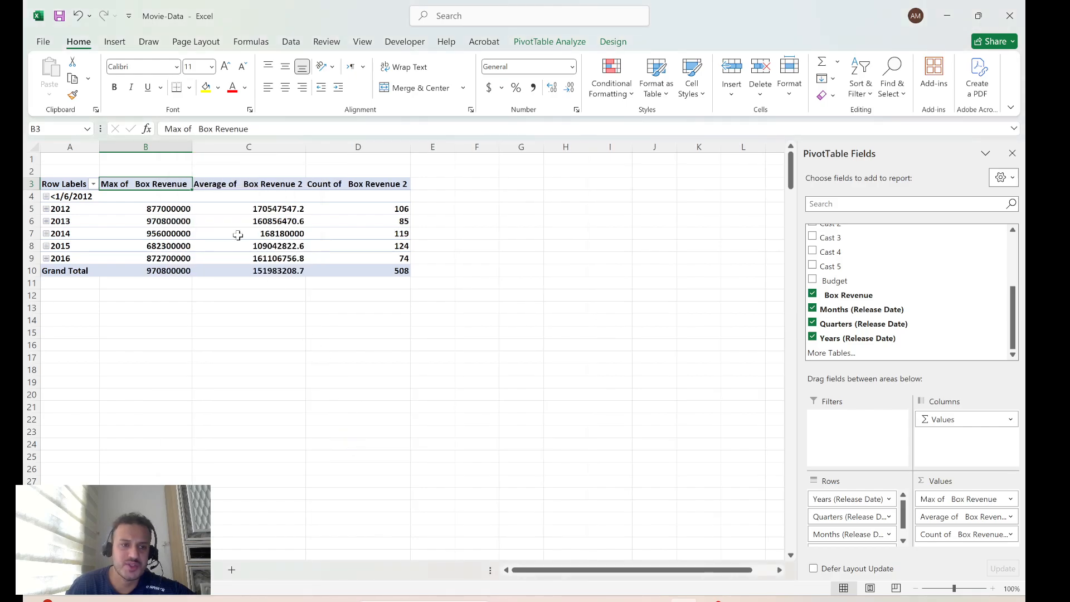
right_click(178, 187)
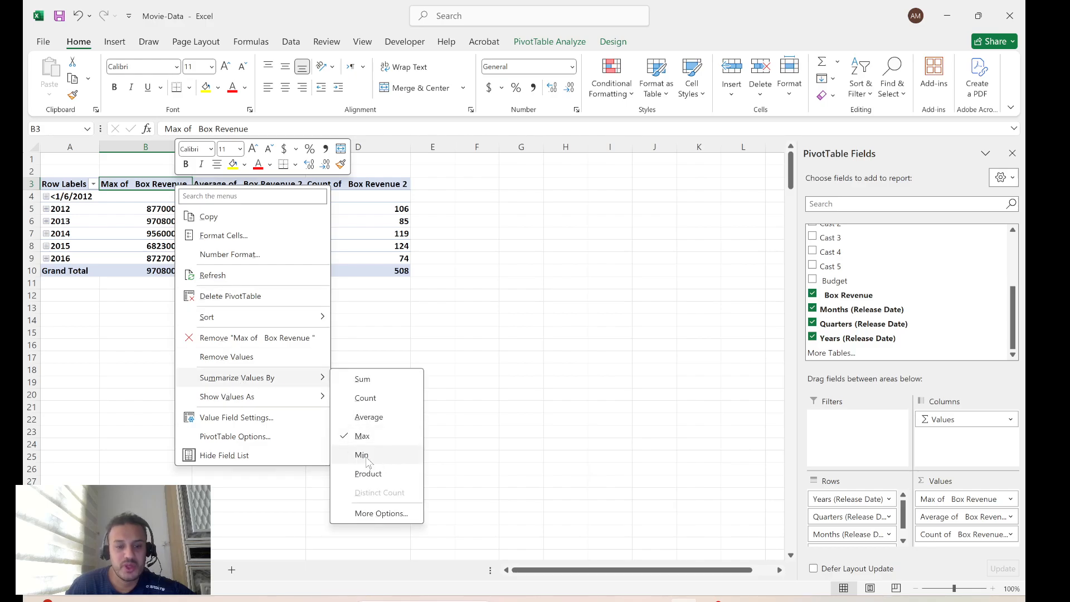
click(385, 456)
Try Product and then Count as the summary of the first Box Revenue value field
right_click(155, 185)
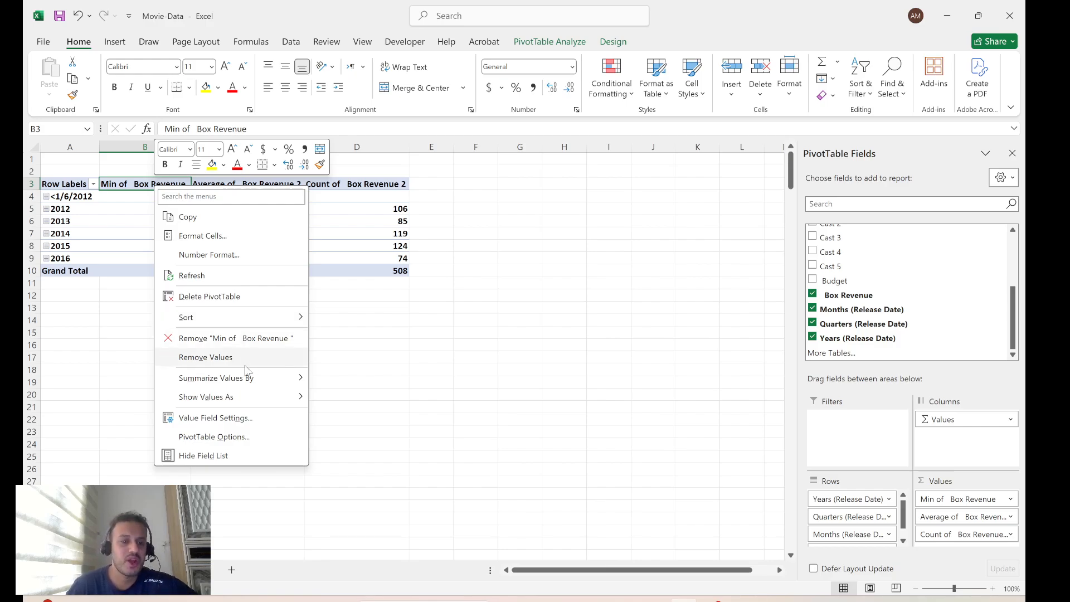
mouse_move(238, 384)
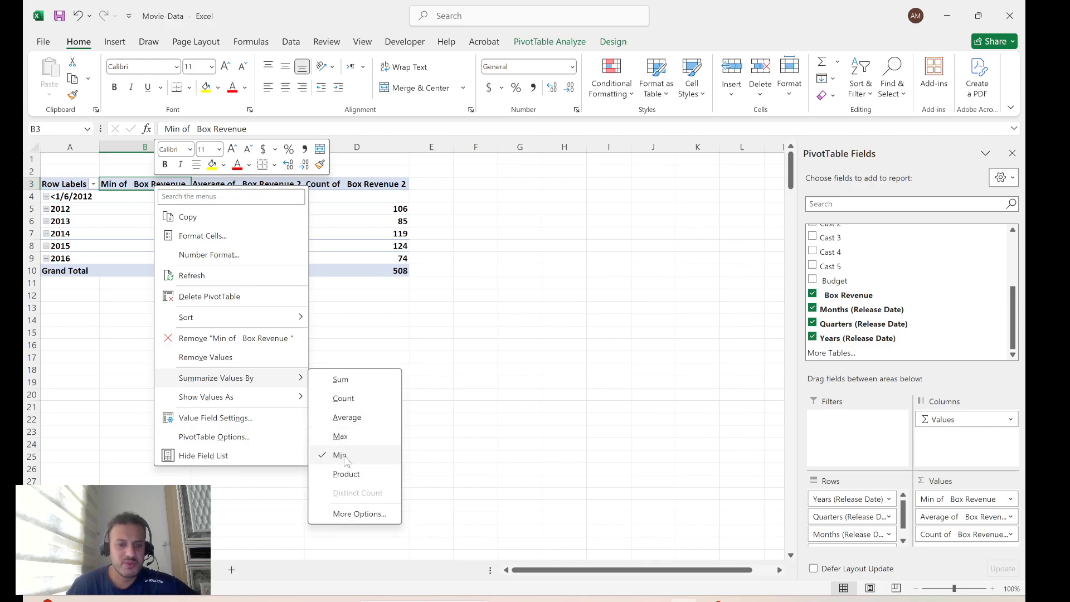
click(347, 474)
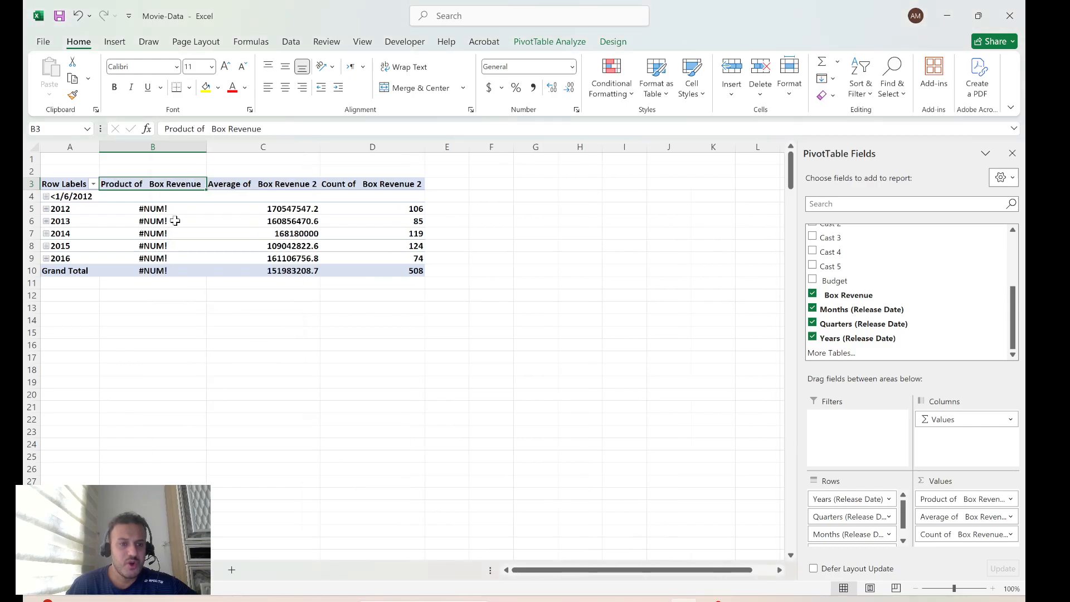
right_click(181, 188)
mouse_move(251, 380)
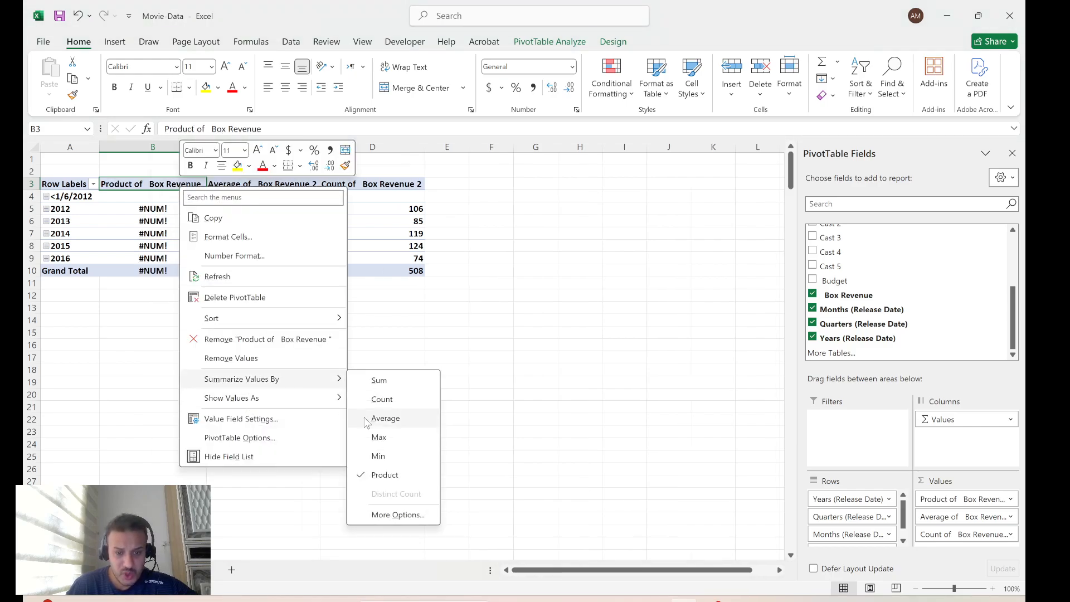
click(384, 402)
Set the summary of the first Box Revenue value field back to Sum
right_click(181, 188)
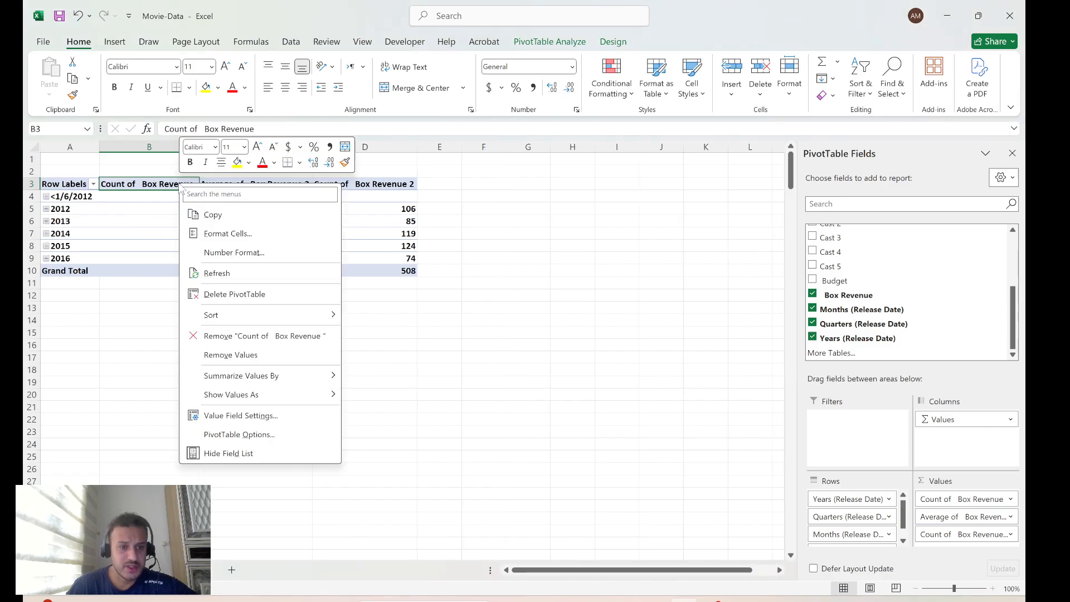
mouse_move(237, 382)
click(371, 376)
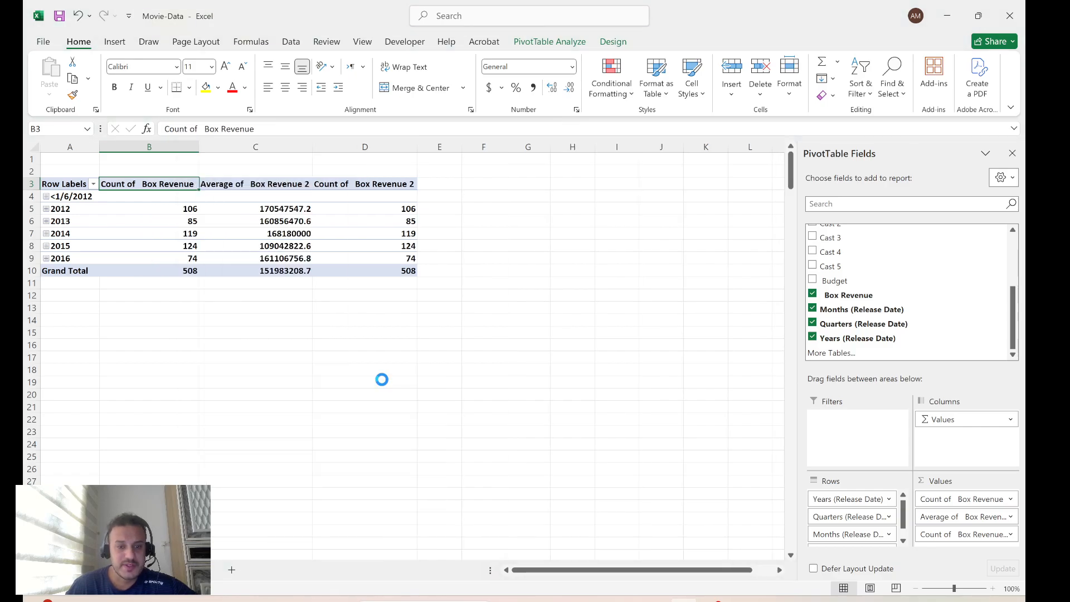
click(522, 233)
Insert a calculated field into the pivot table whose formula equals the Budget field, keeping the default name Field1
click(339, 184)
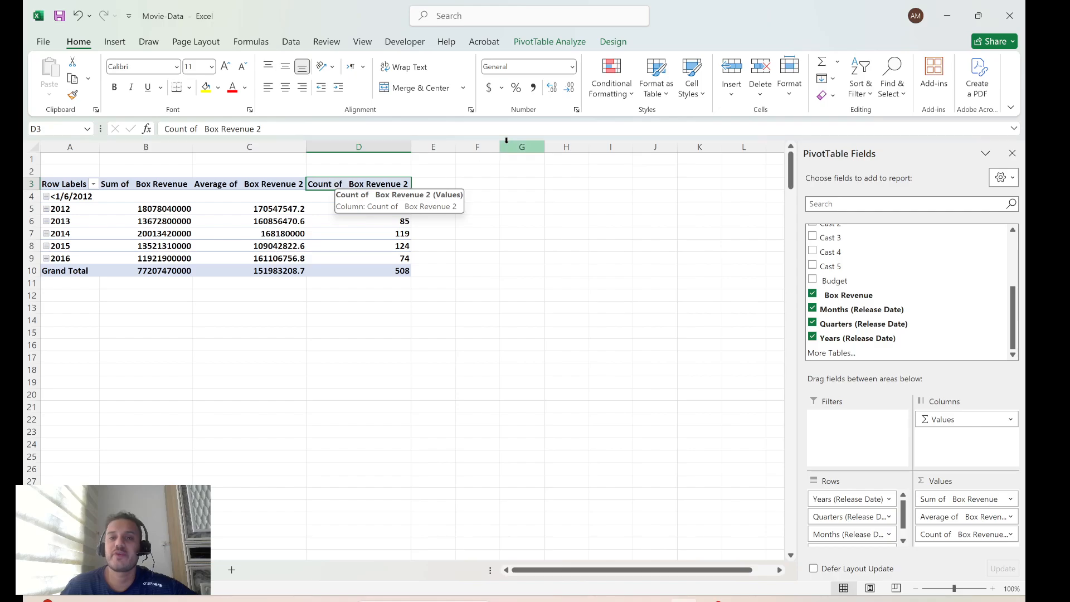
click(559, 45)
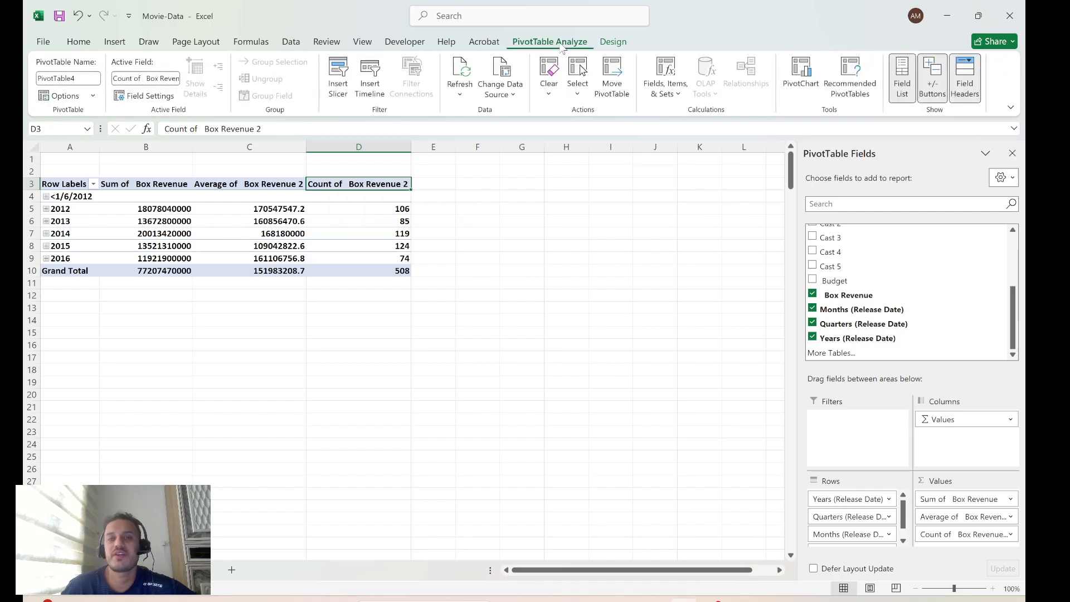
click(613, 45)
click(550, 43)
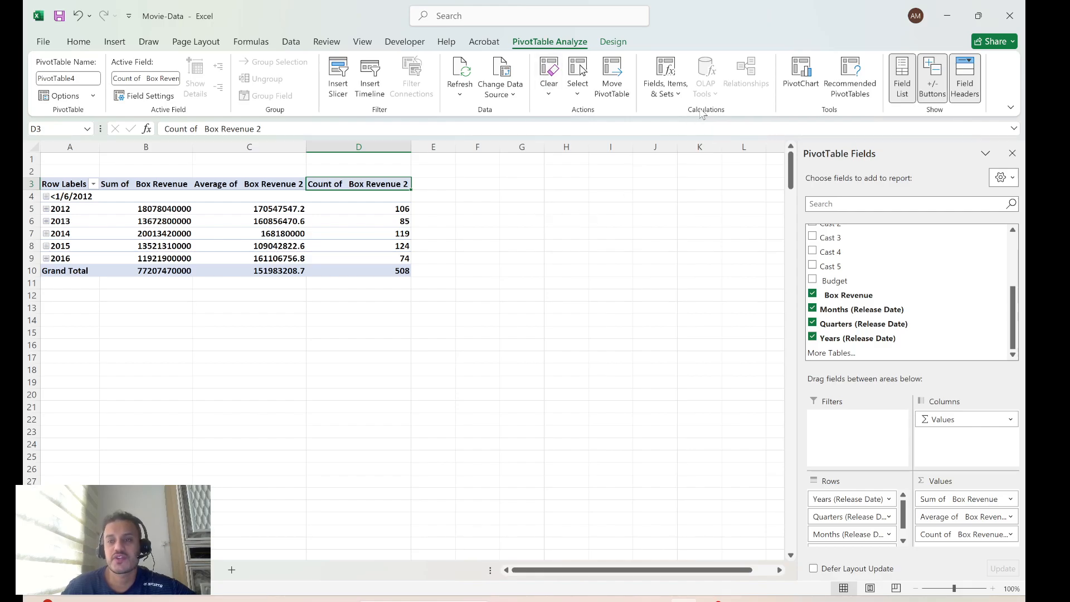
click(666, 84)
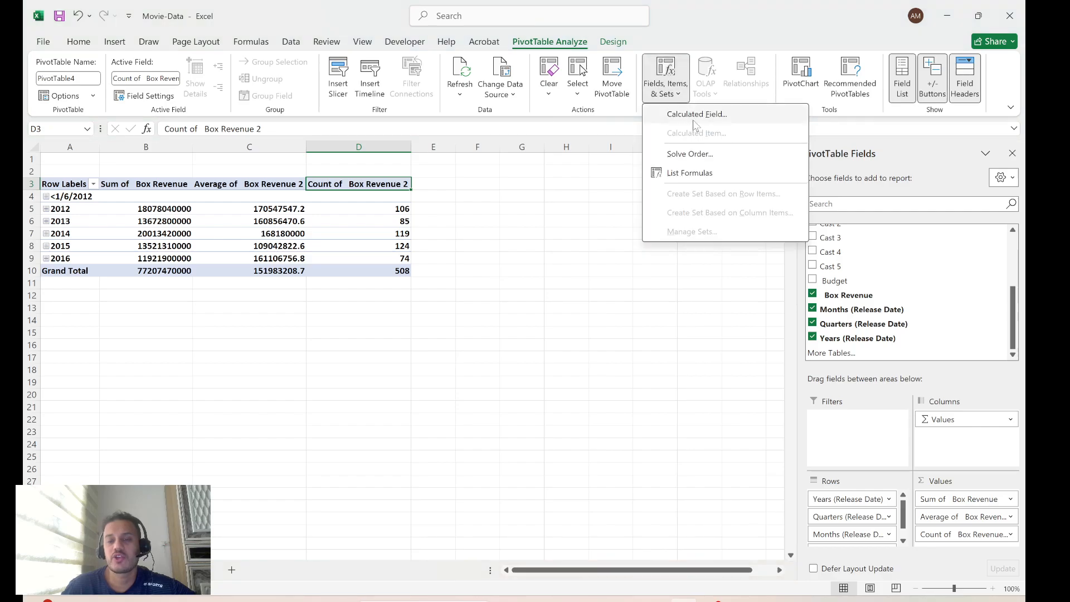
click(699, 114)
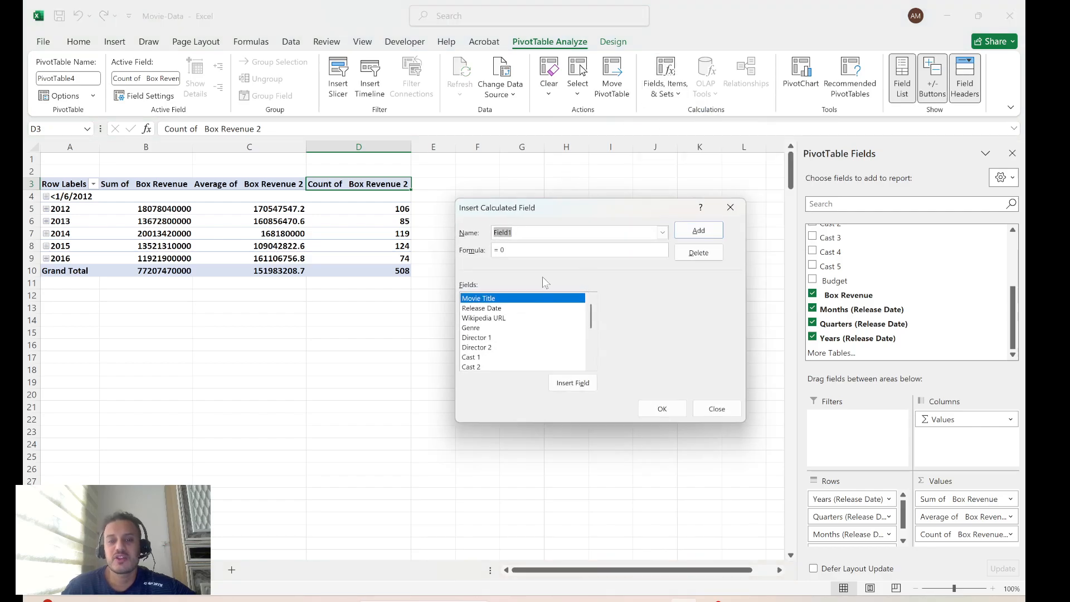
click(517, 249)
key(BackSpace)
key(BackSpace)
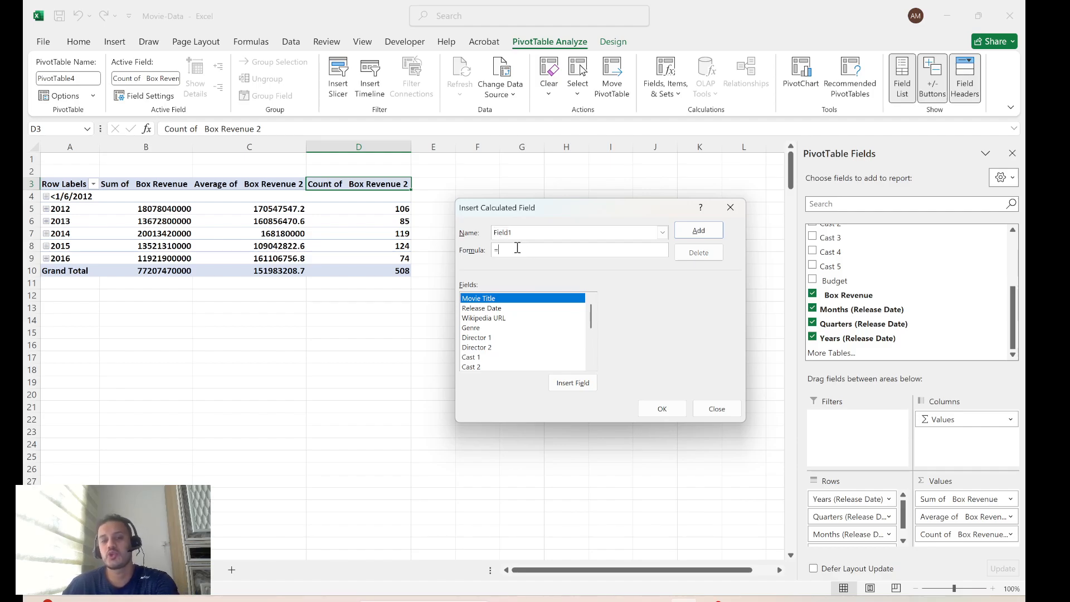
scroll(547, 342, down, 3)
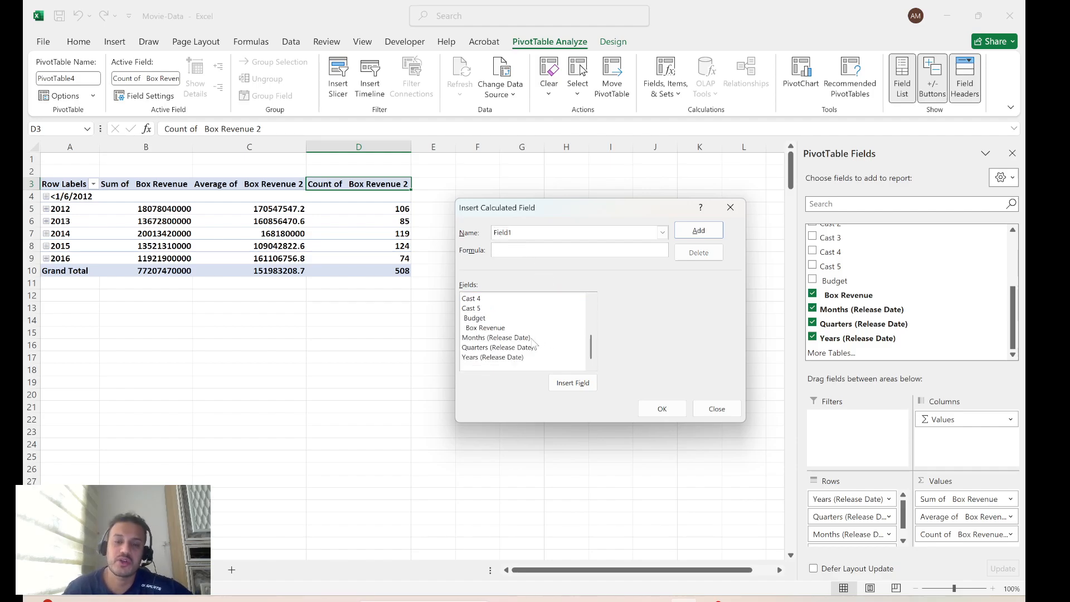
click(474, 319)
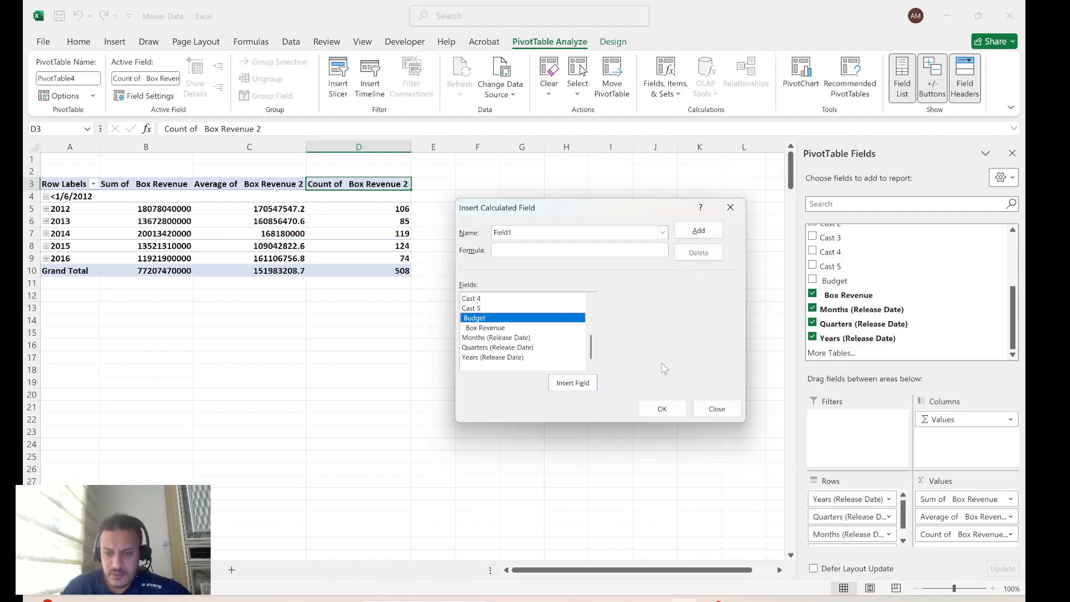
click(572, 383)
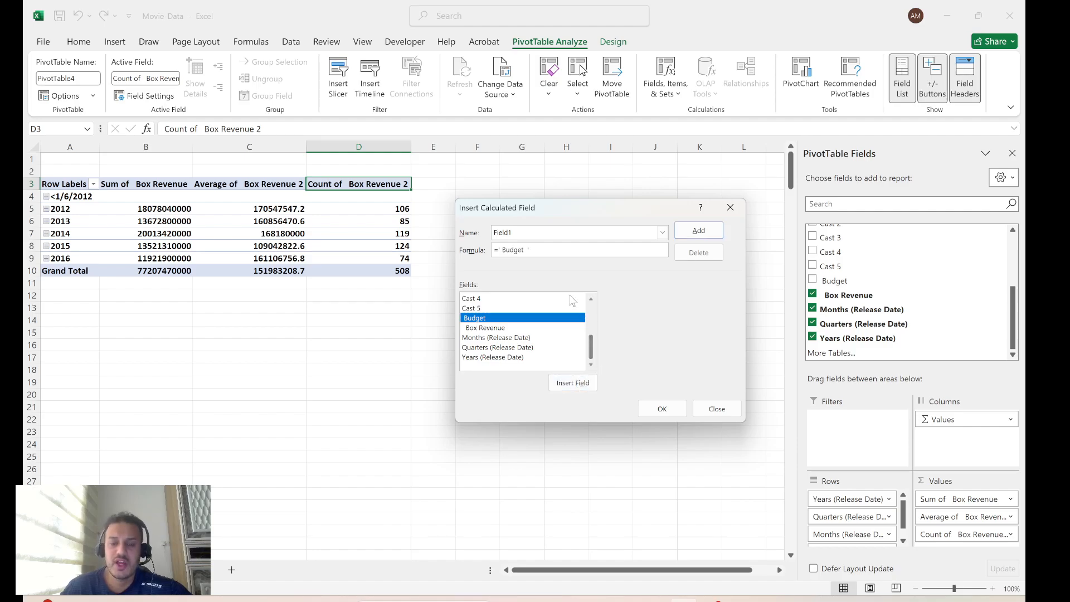
click(662, 408)
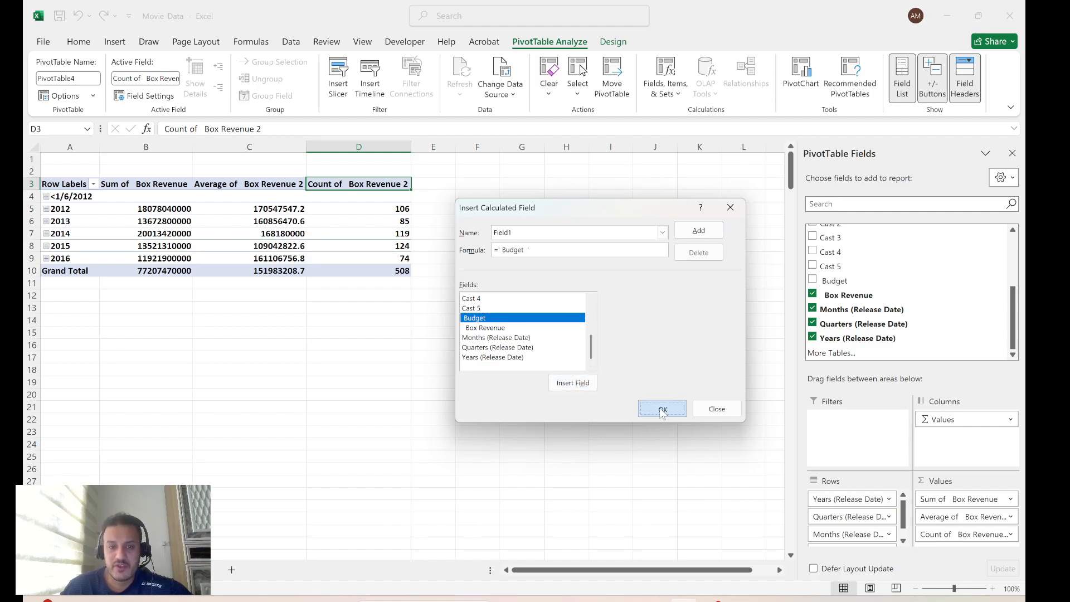
Show the values of the Sum of Field1 column as % of Grand Total
click(444, 180)
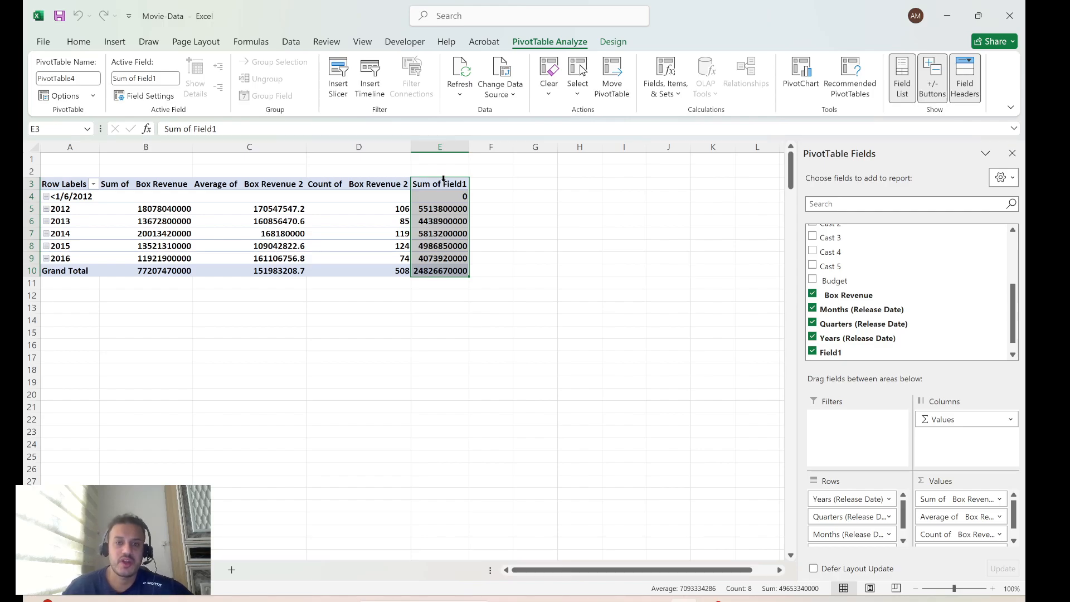
right_click(435, 186)
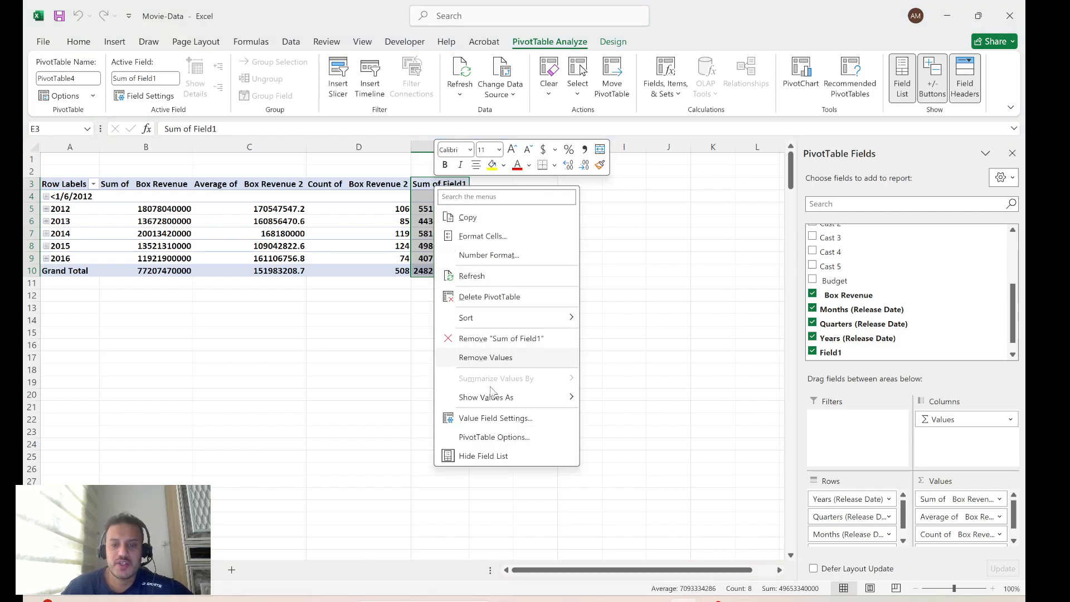
click(452, 185)
click(450, 185)
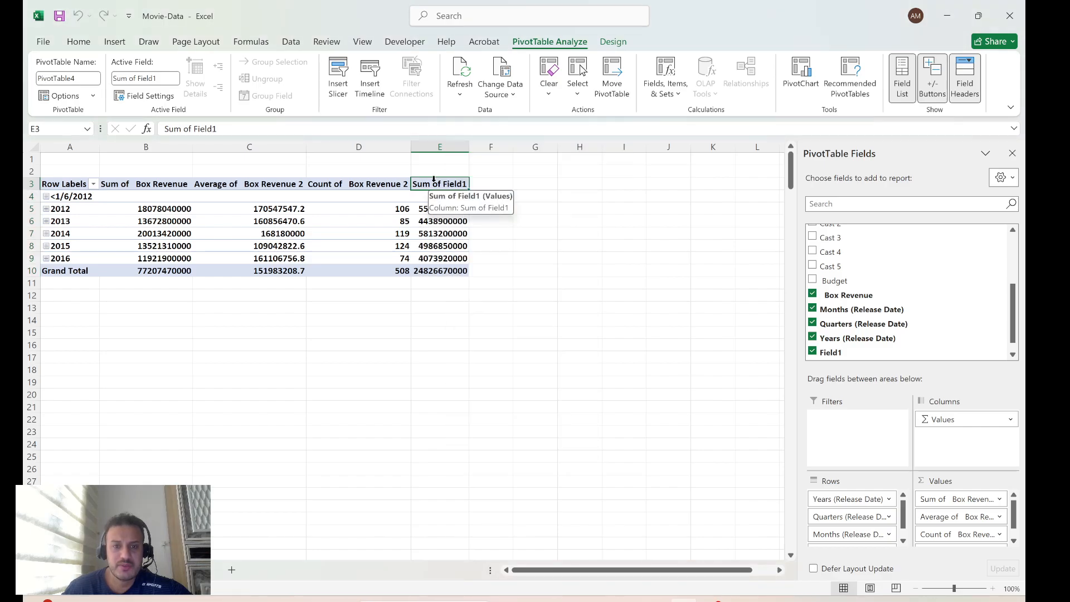
click(435, 192)
right_click(434, 196)
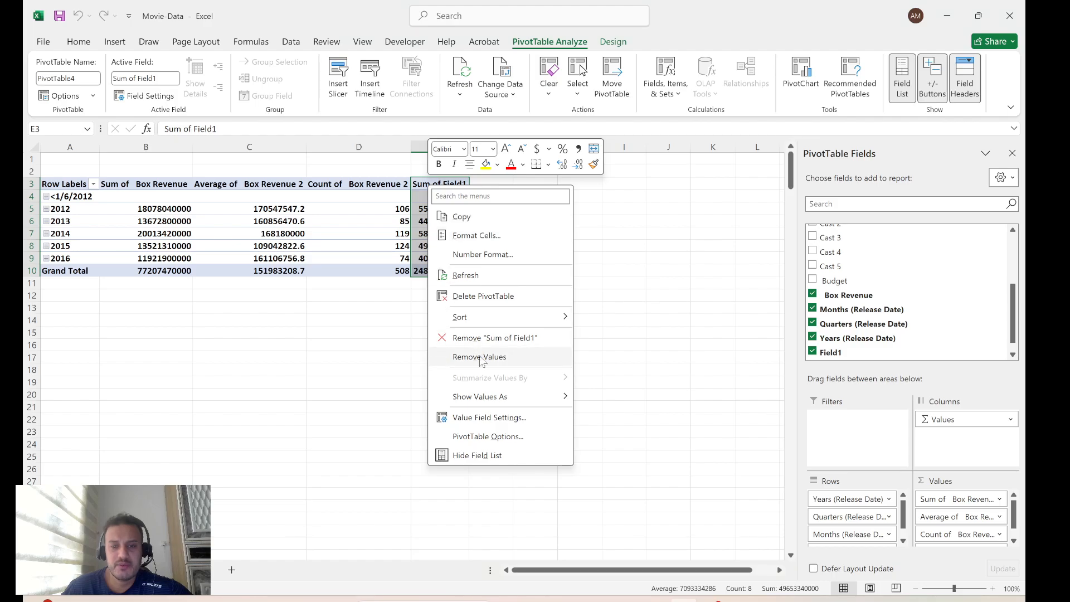
mouse_move(495, 400)
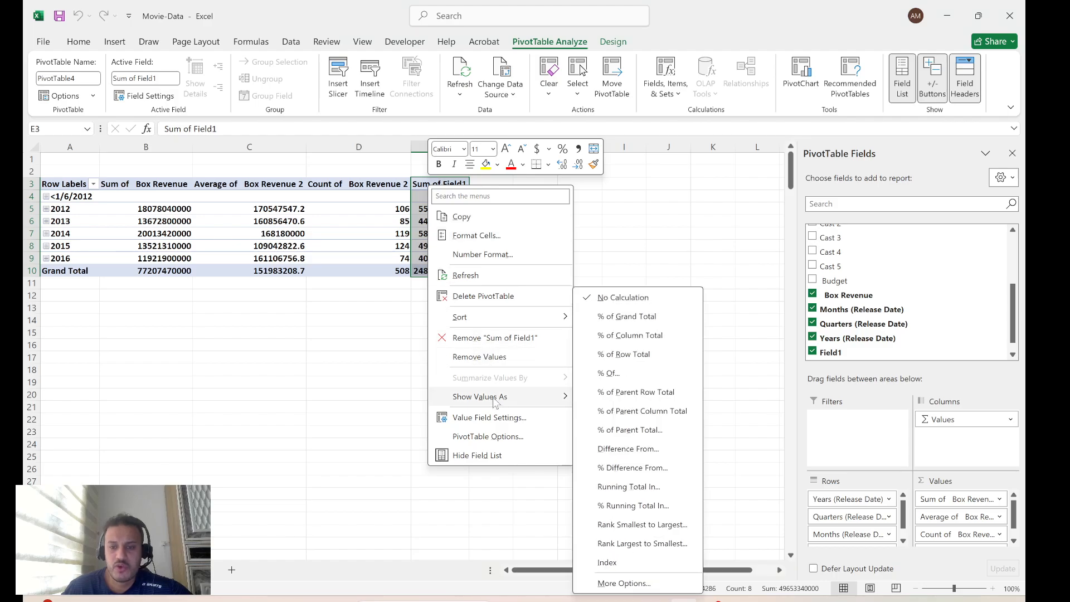
click(628, 319)
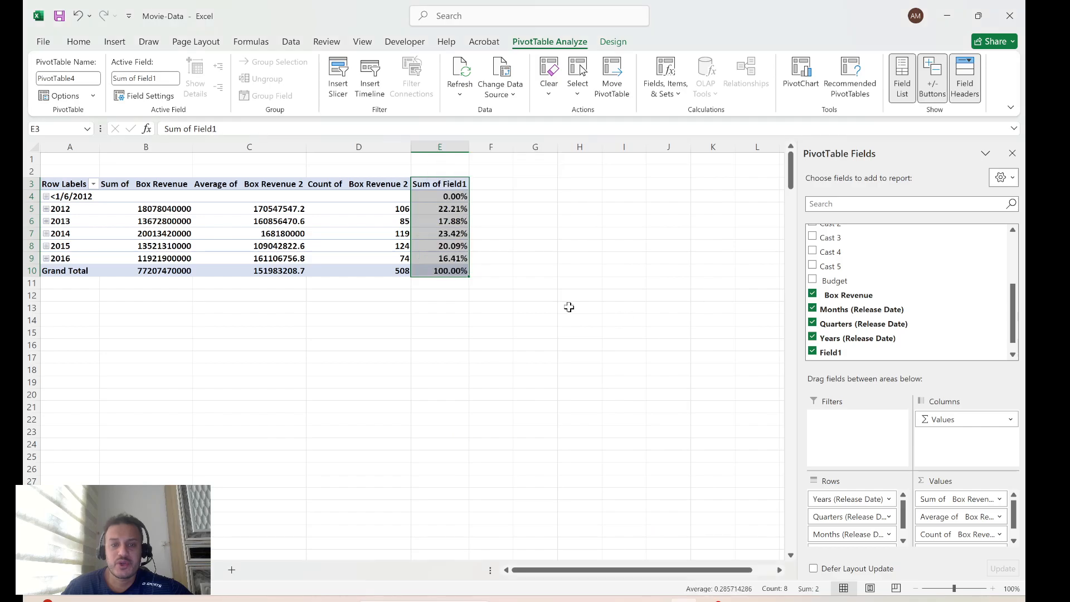
click(529, 318)
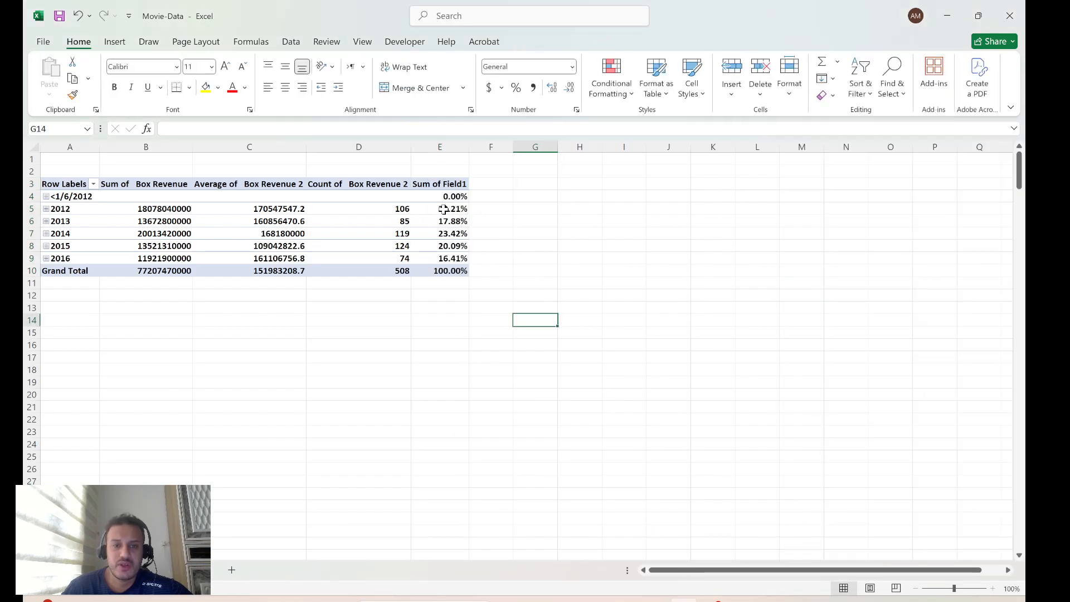
click(443, 208)
right_click(441, 182)
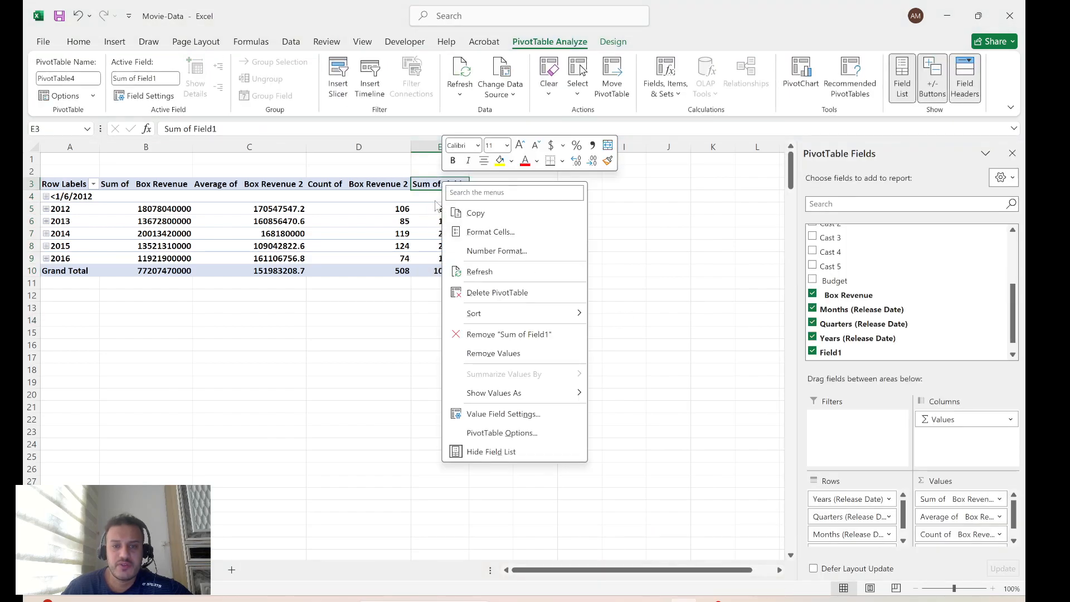
click(439, 189)
drag(438, 189, 438, 241)
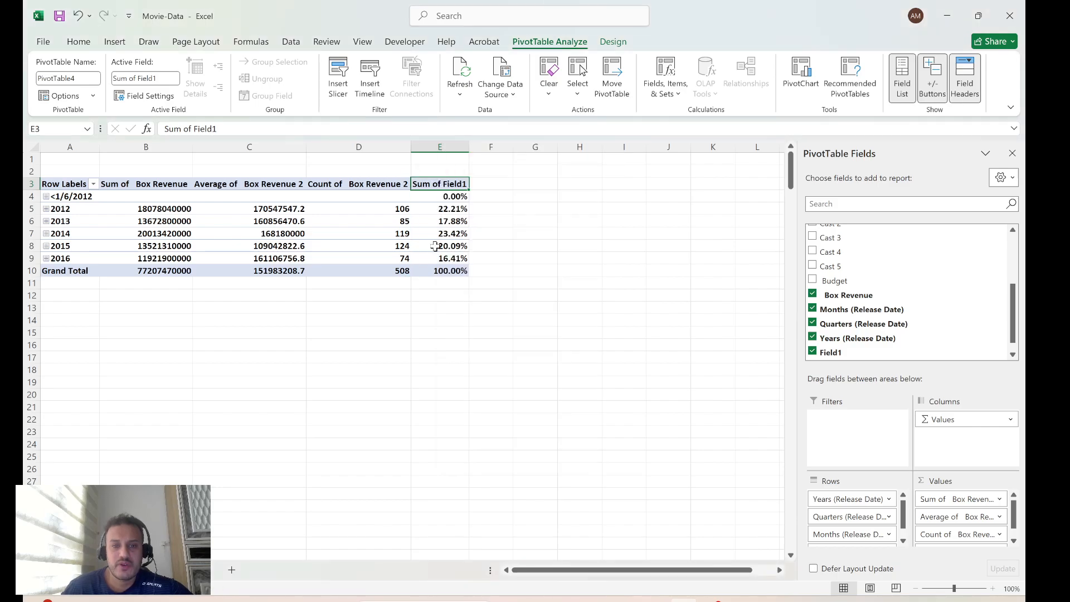
drag(460, 333, 474, 332)
Try Count, Average, Max and Min as the summary in the value field settings of Sum of Field1, discarding the changes
click(433, 185)
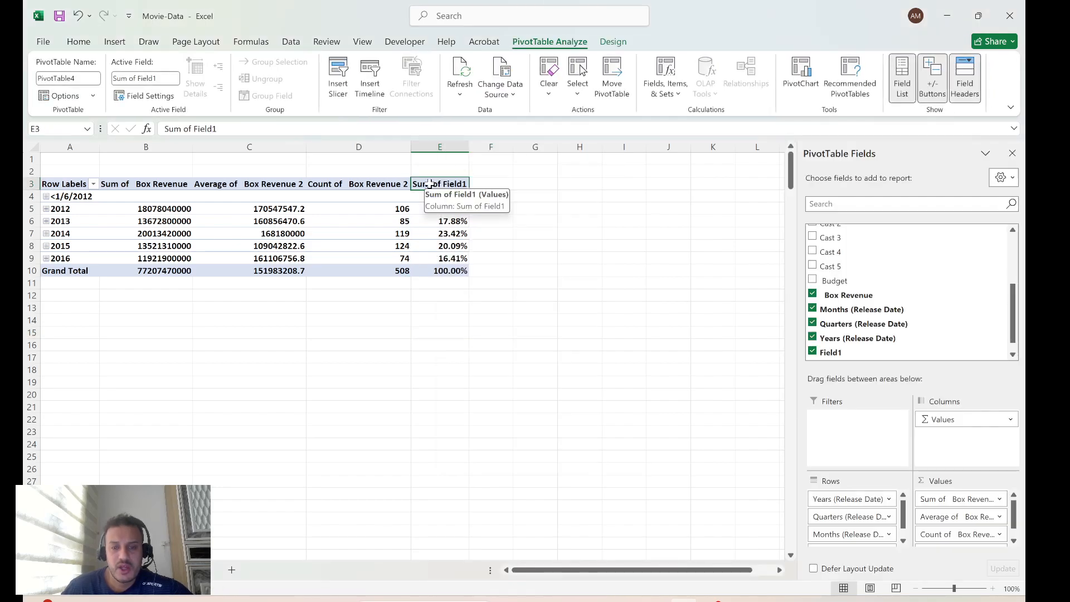
scroll(938, 527, down, 1)
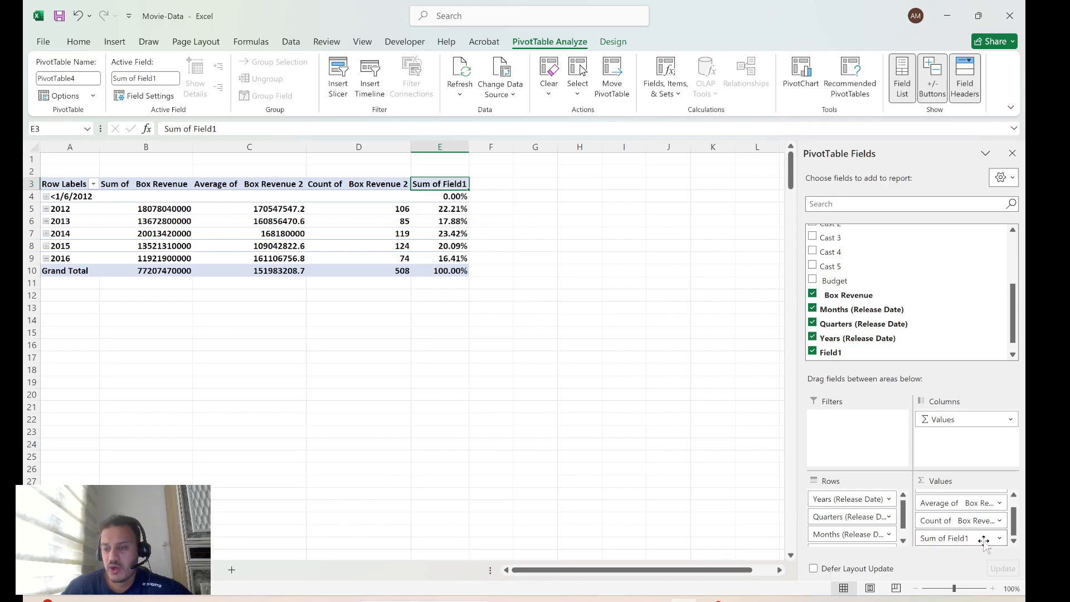
click(999, 537)
click(963, 520)
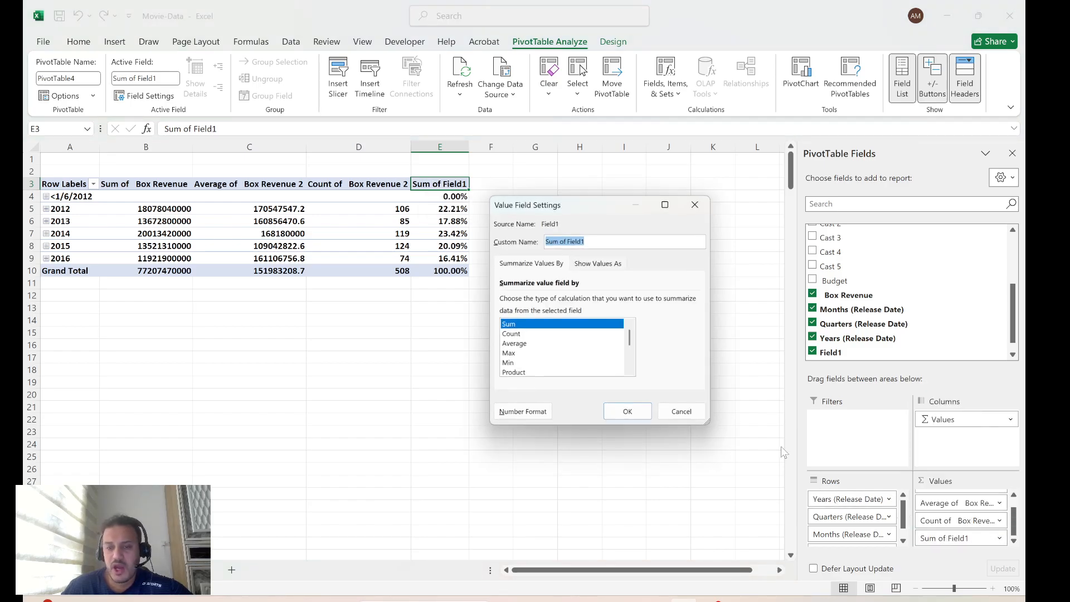
click(510, 334)
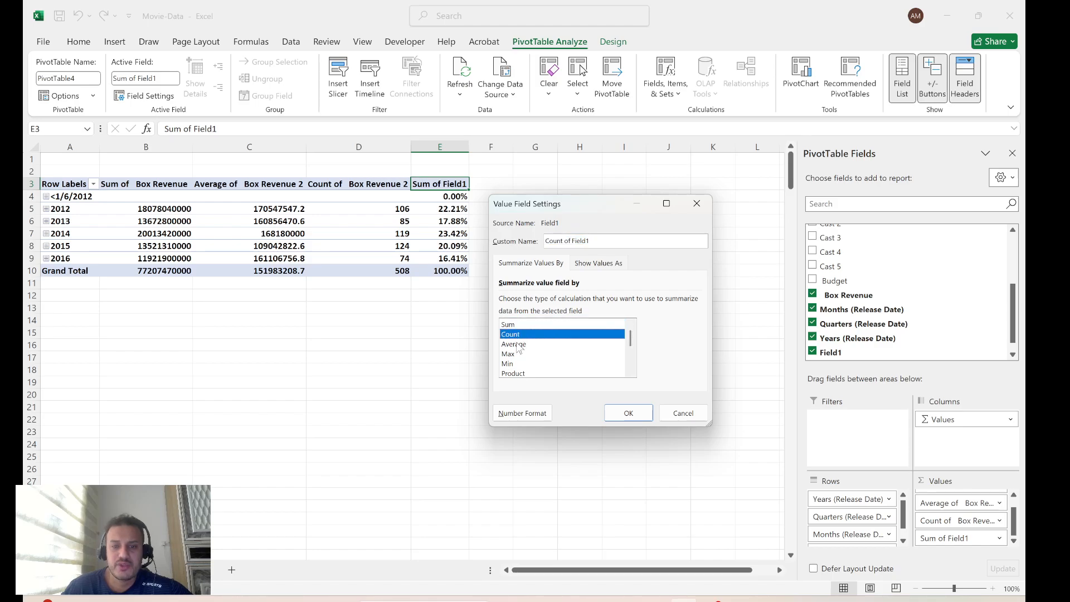
click(516, 345)
click(513, 354)
click(512, 363)
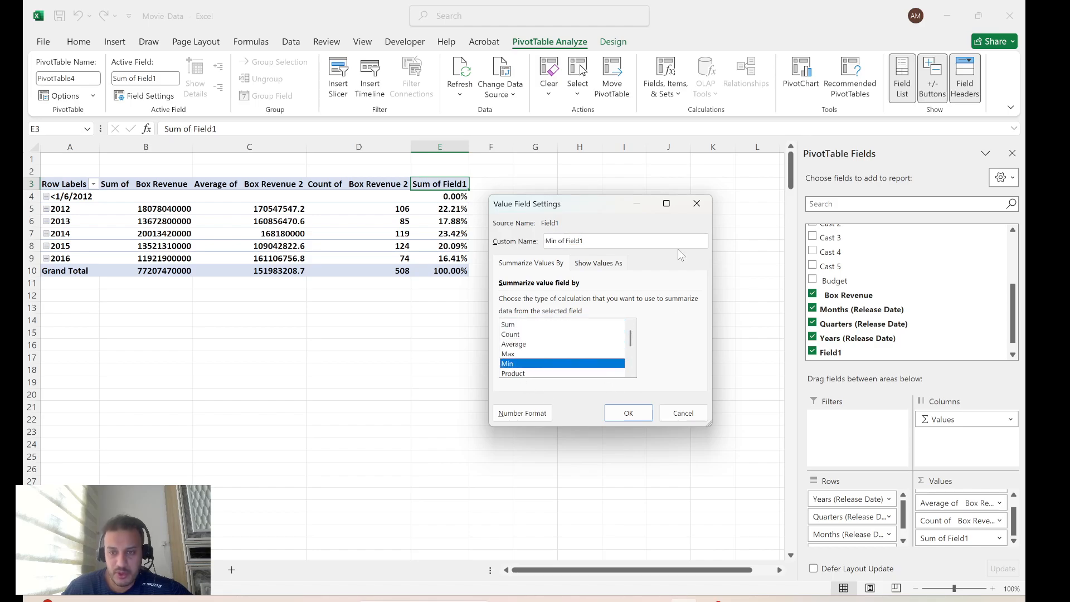
click(697, 203)
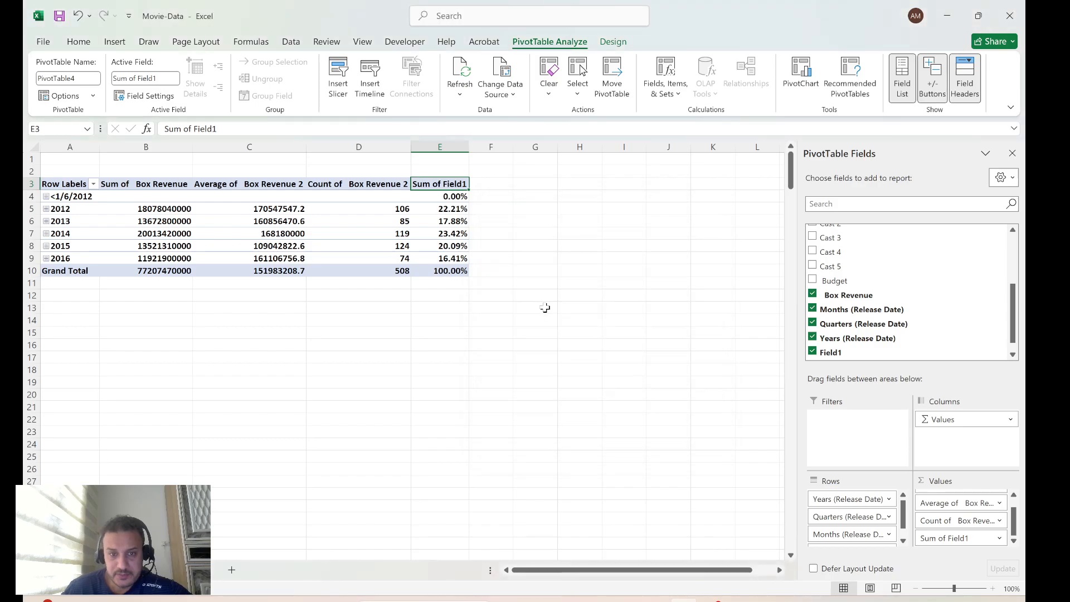
Select the pivot table's value columns with their headers and Grand Total row, cells B3:E10
click(433, 357)
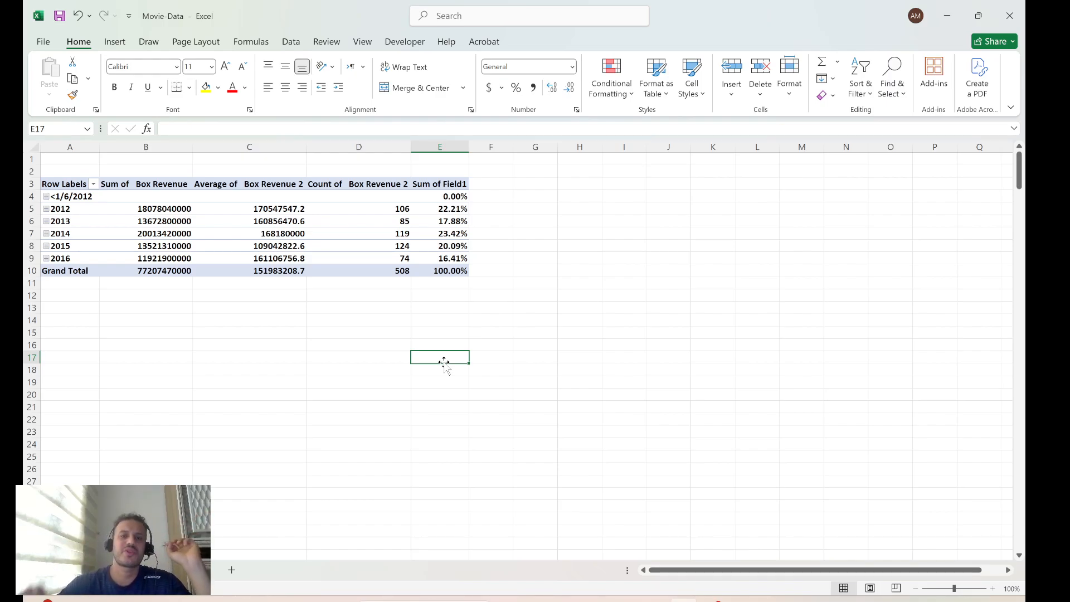
click(277, 346)
drag(119, 183, 456, 282)
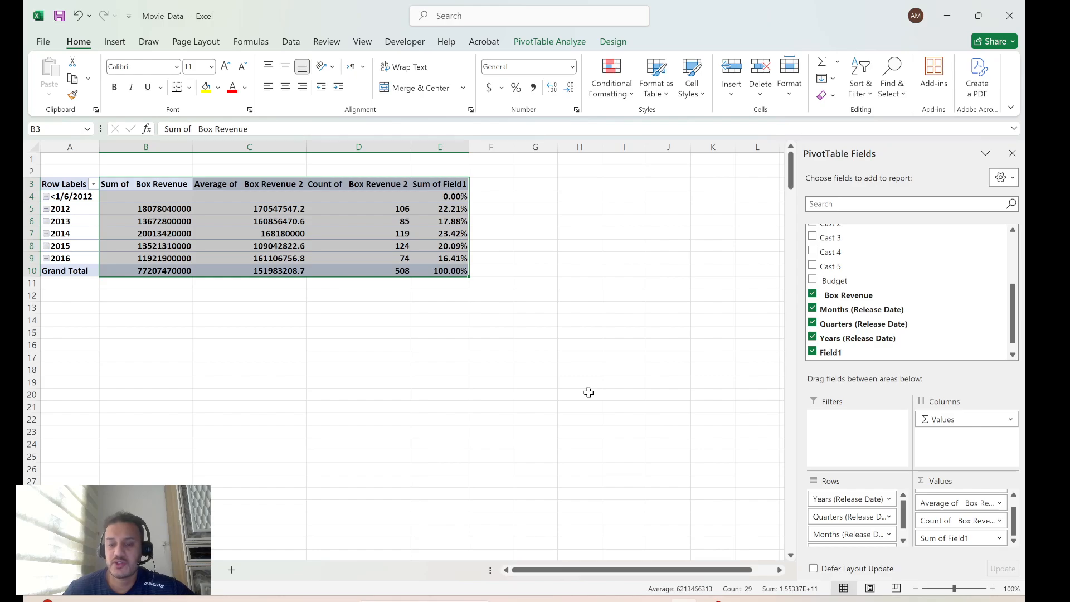